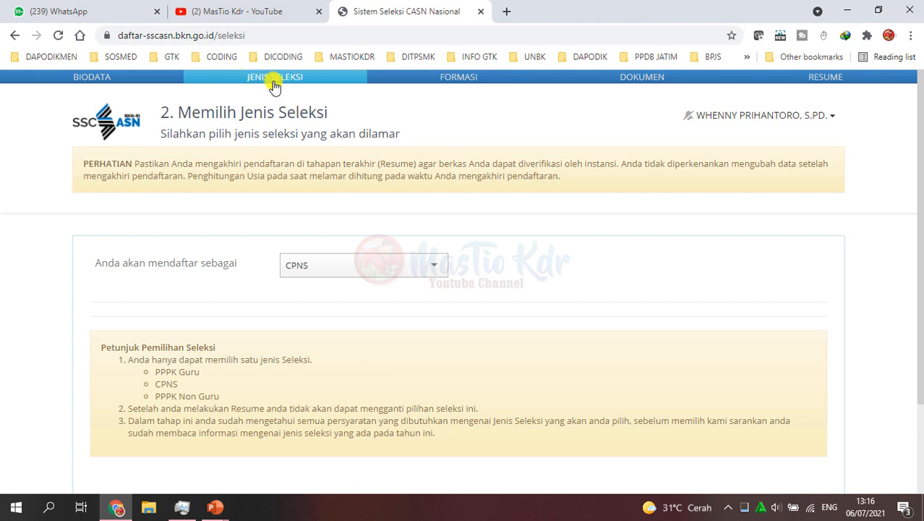
Step: Set the registration type to PPPK Guru and review the Data Dapodik section that belongs to it
left_click(333, 265)
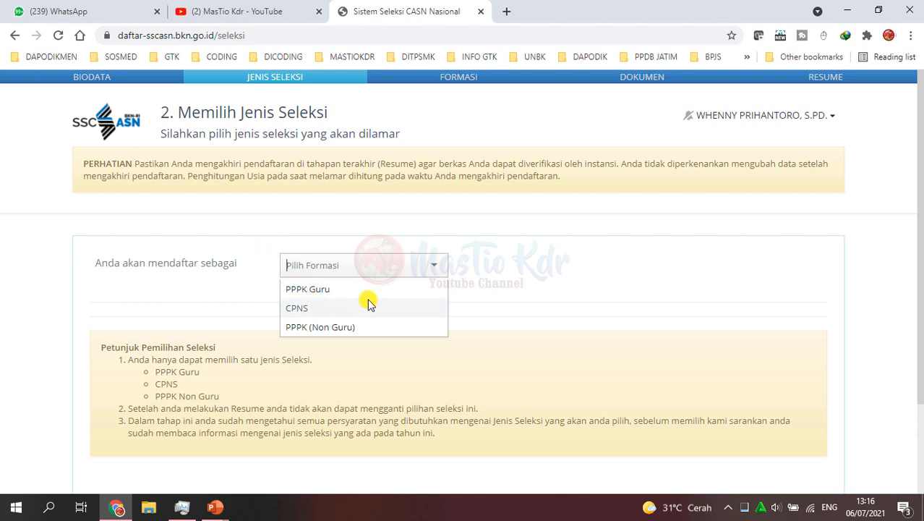
left_click(330, 292)
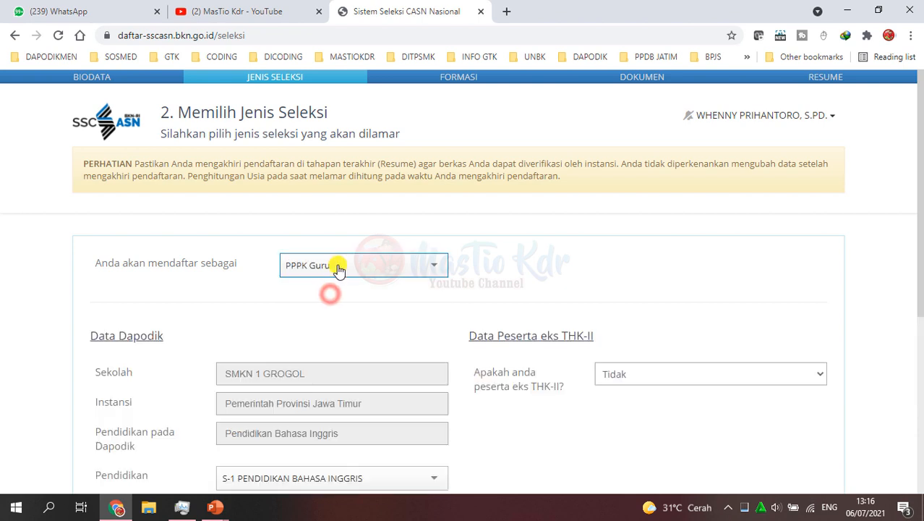
scroll(337, 269, "down", 1)
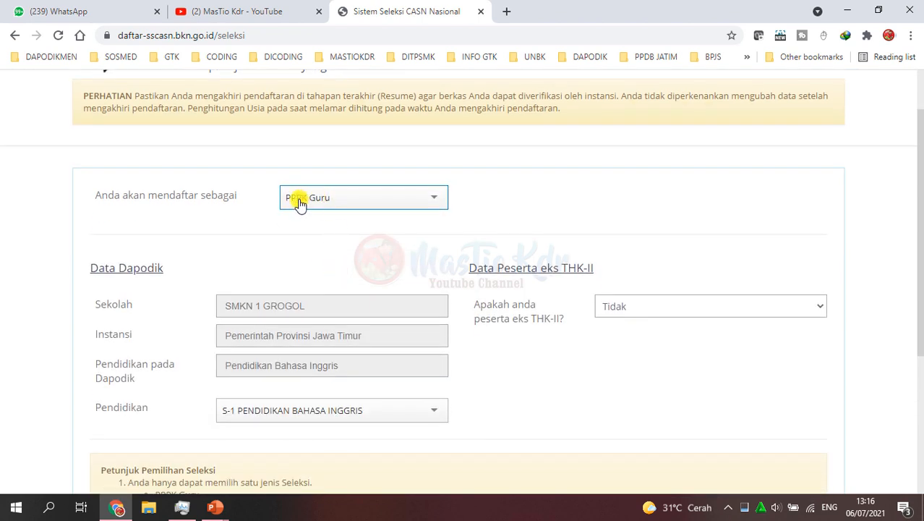
left_click_drag(92, 269, 140, 269)
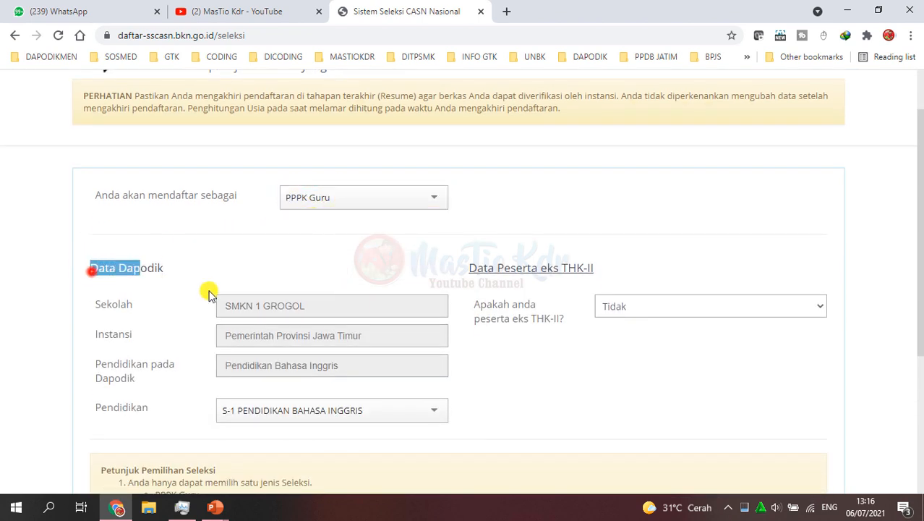
left_click_drag(209, 292, 222, 295)
left_click(108, 272)
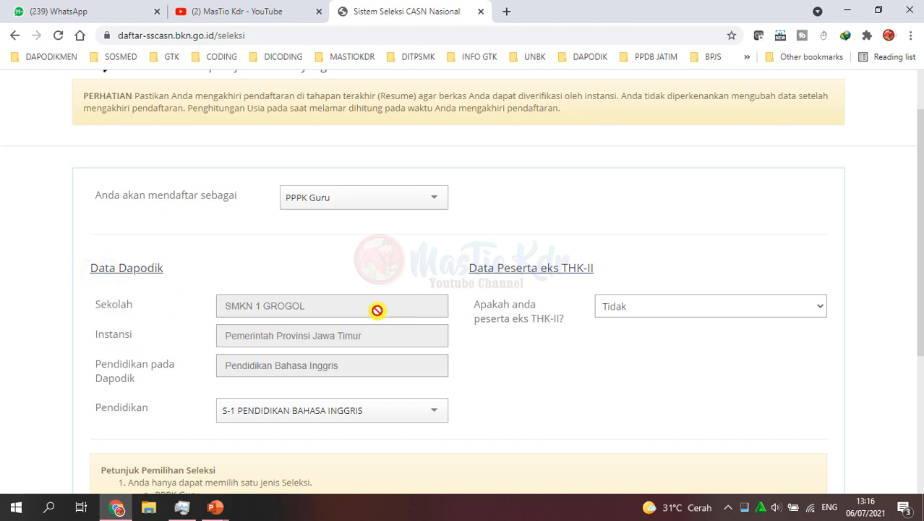
scroll(179, 334, "down", 1)
scroll(179, 334, "up", 1)
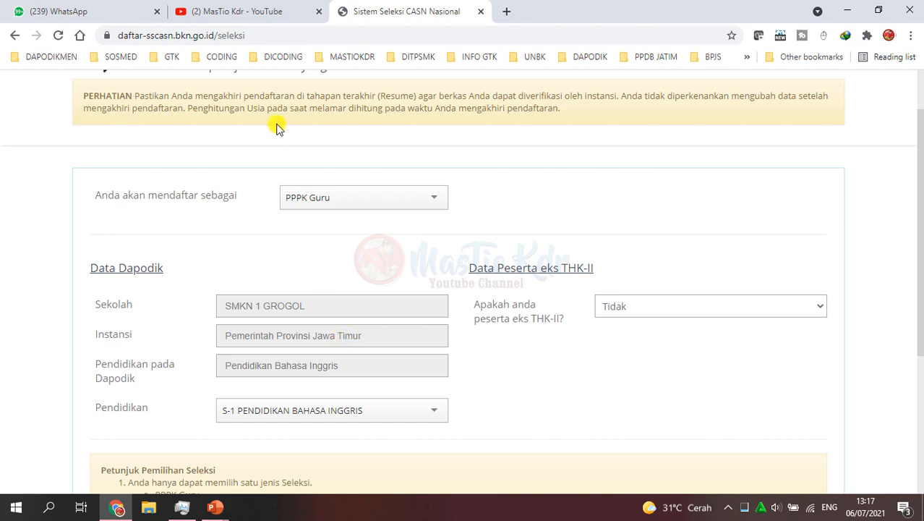
Step: Look through the YouTube channel's uploaded videos for the one on not being registered in the Dapodik database, and return to the registration form
left_click(280, 5)
scroll(456, 246, "down", 2)
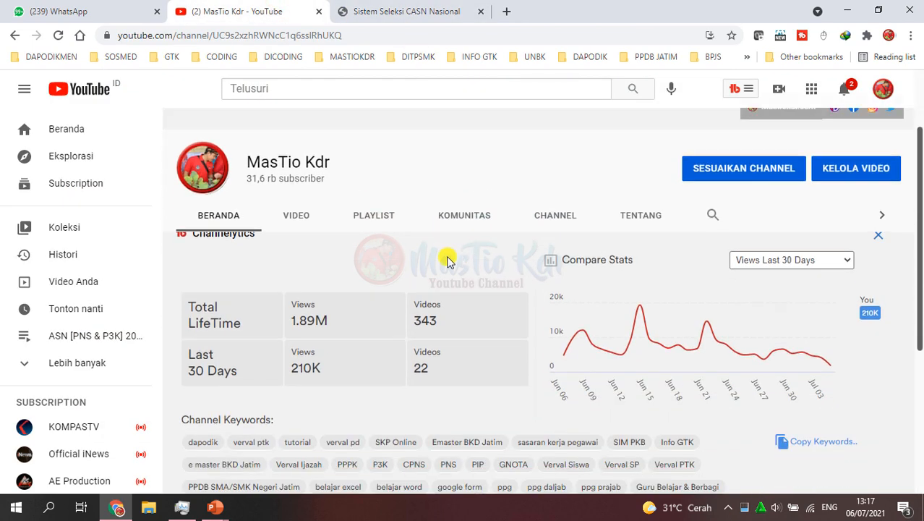
left_click(293, 180)
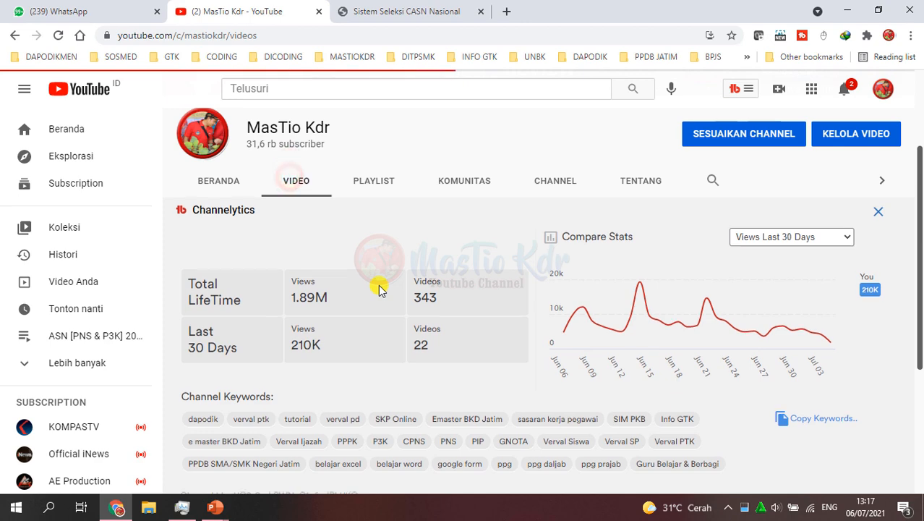
scroll(378, 288, "down", 2)
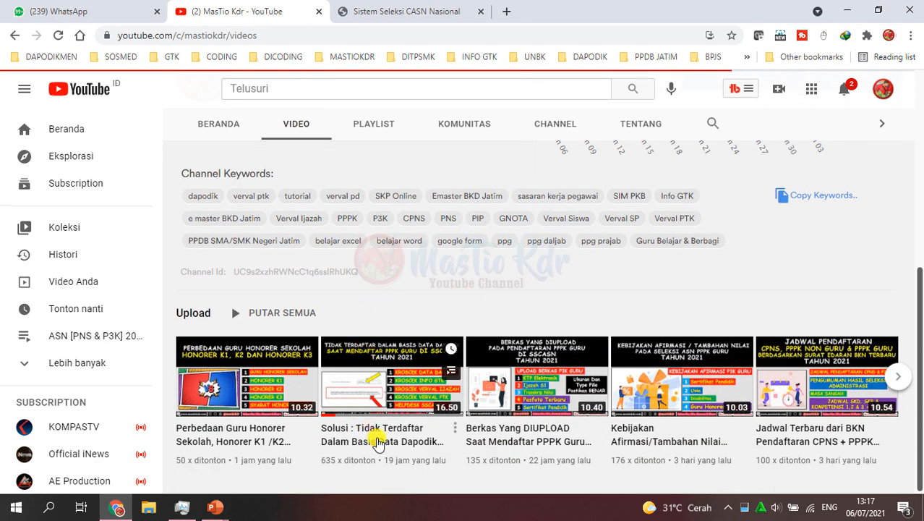
scroll(384, 381, "down", 2)
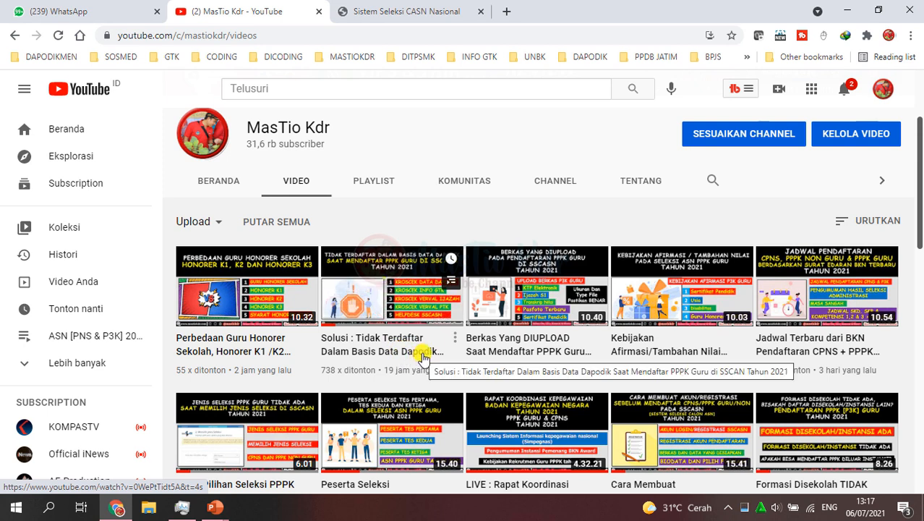
left_click(403, 8)
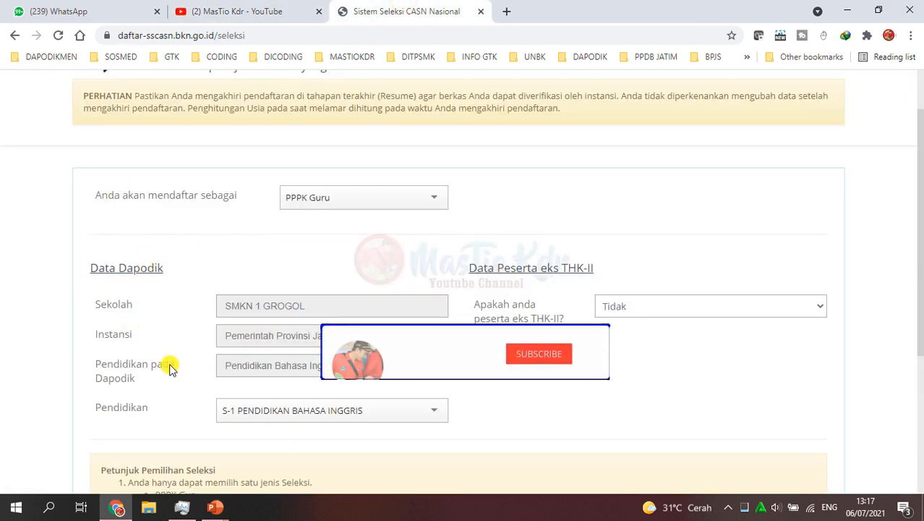
left_click(289, 12)
left_click(402, 5)
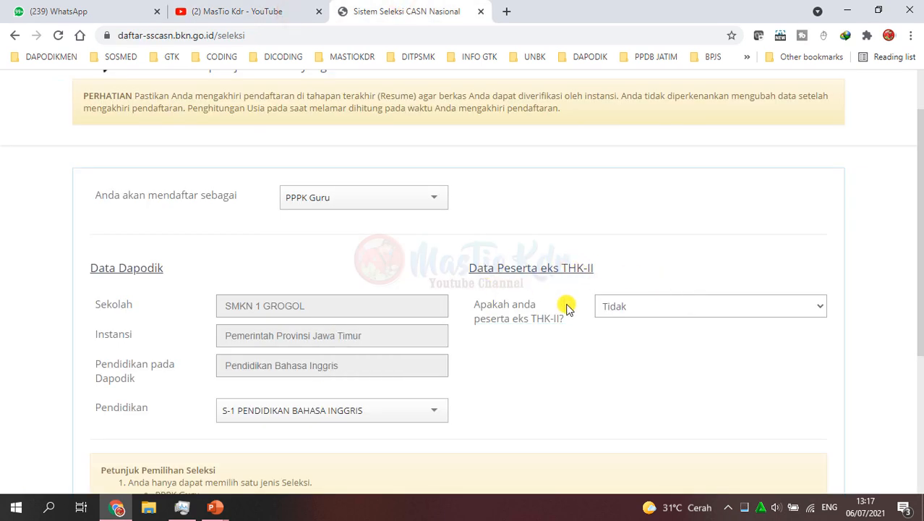
Step: Check the answer options for the eks THK-II question and the channel's video on honorer teacher categories, returning to the form
left_click(631, 306)
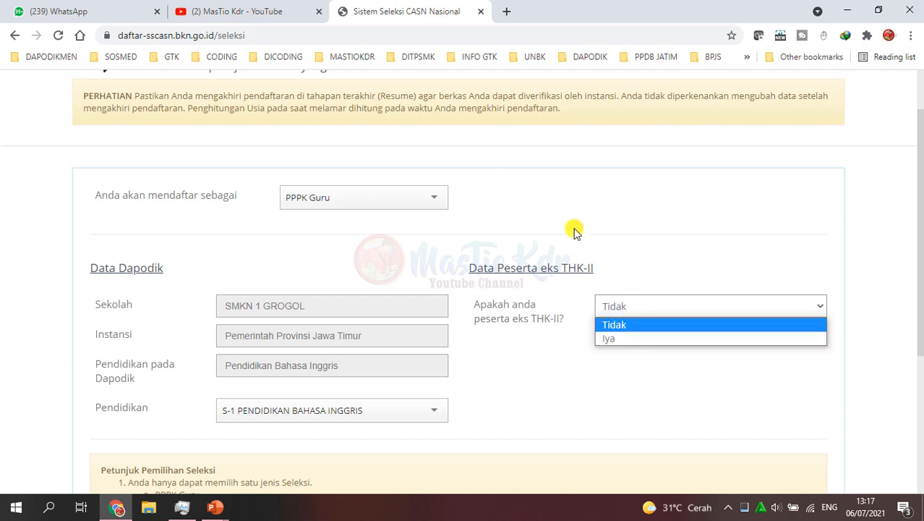
left_click(289, 6)
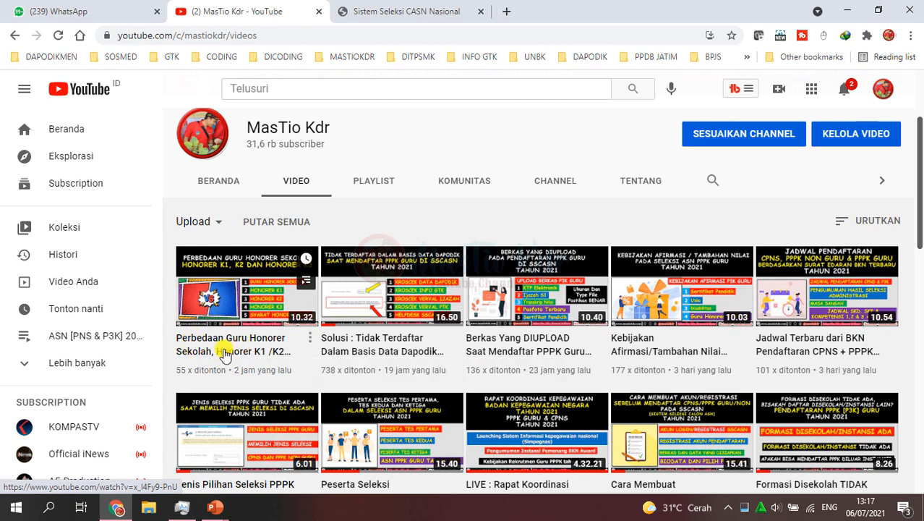
left_click(394, 13)
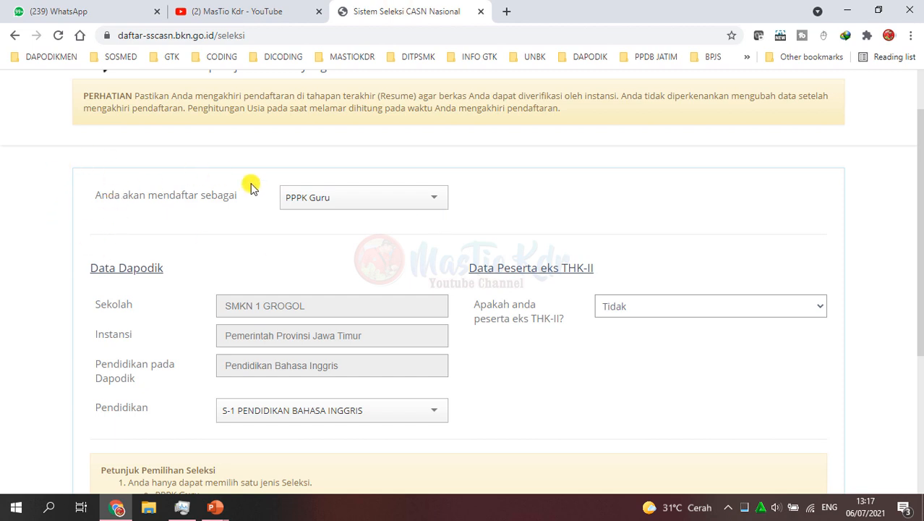
Step: Pick PPPK Guru again and examine the school, agency and education entries under Data Dapodik
left_click(318, 196)
left_click(327, 217)
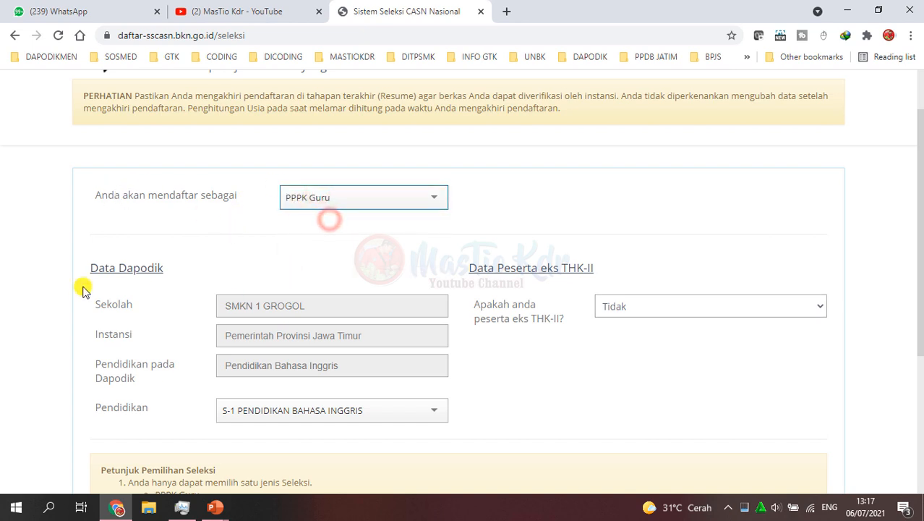
left_click_drag(79, 269, 180, 278)
left_click(174, 306)
left_click_drag(106, 300, 338, 365)
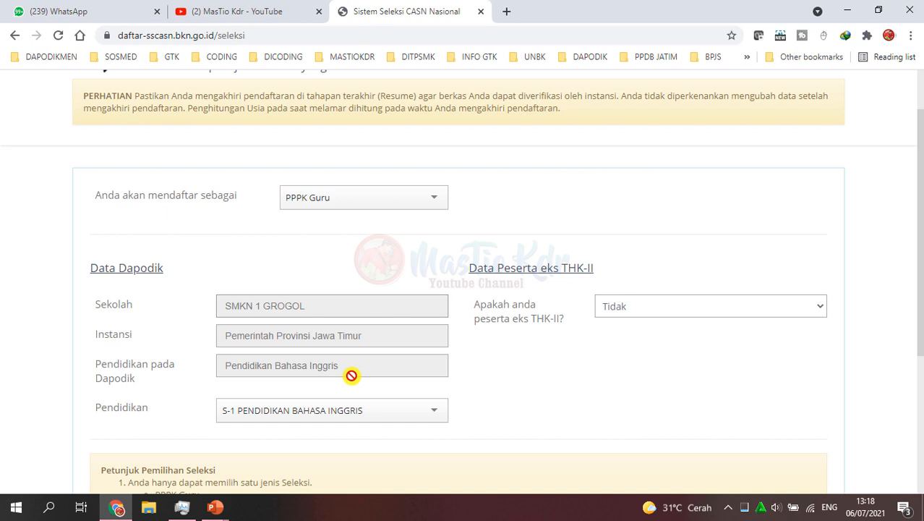
Step: Reselect PPPK Guru as the registration type and review the education field and the selection instructions below it
scroll(352, 375, "up", 2)
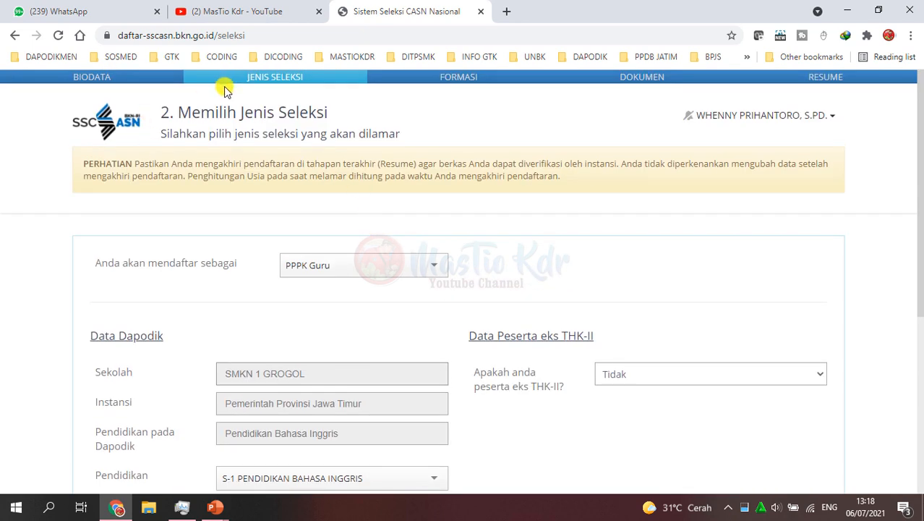
left_click(309, 265)
left_click(307, 286)
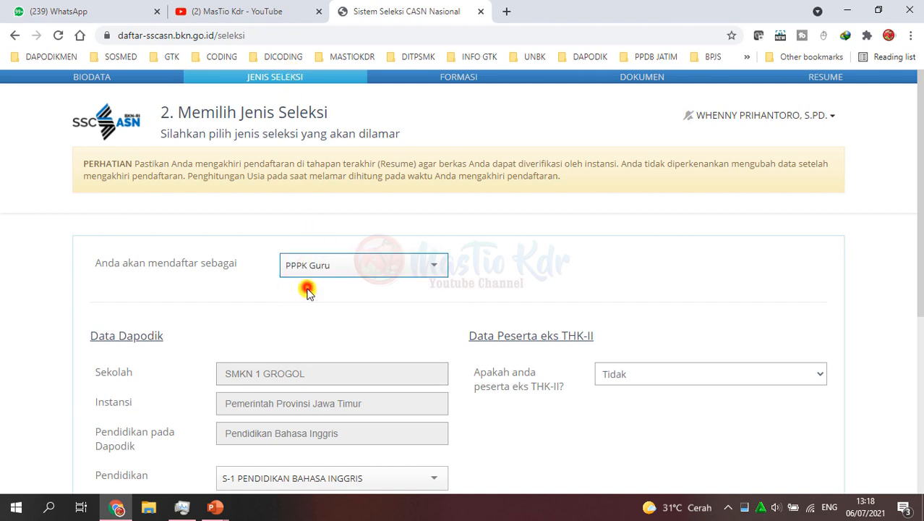
scroll(305, 285, "down", 1)
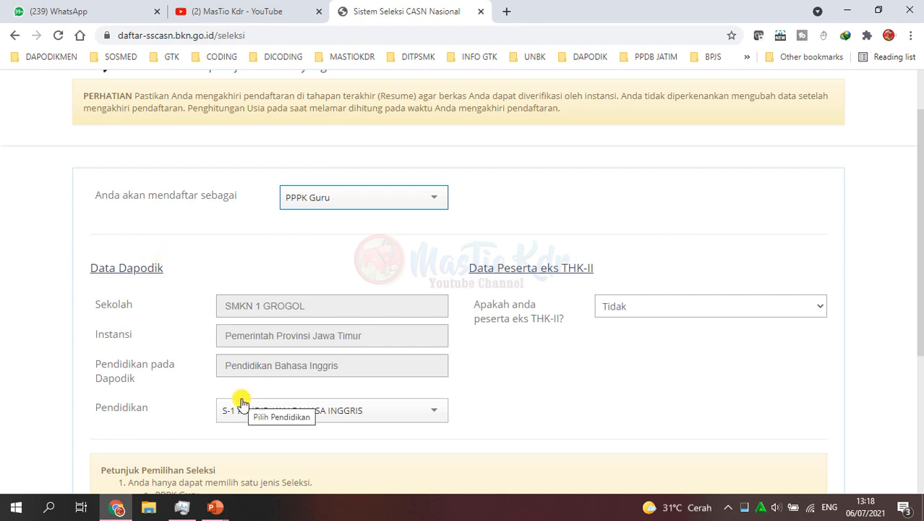
scroll(263, 352, "down", 4)
scroll(253, 361, "up", 2)
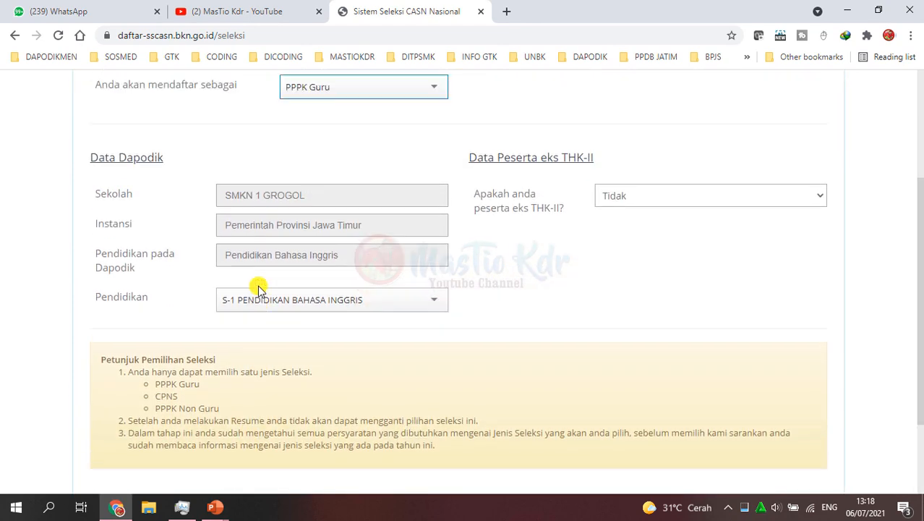
scroll(258, 289, "down", 2)
scroll(259, 289, "up", 2)
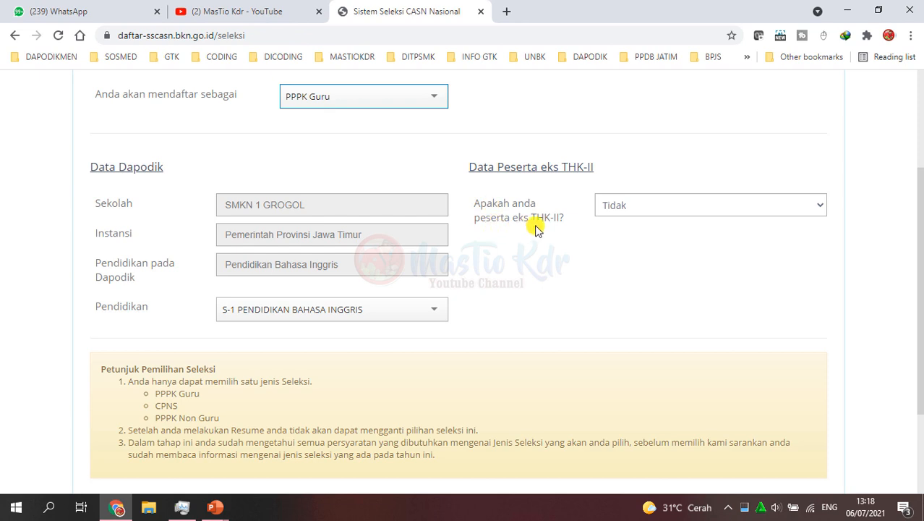
Step: Answer the eks THK-II participant question with Tidak and continue to the Formasi stage
left_click(619, 205)
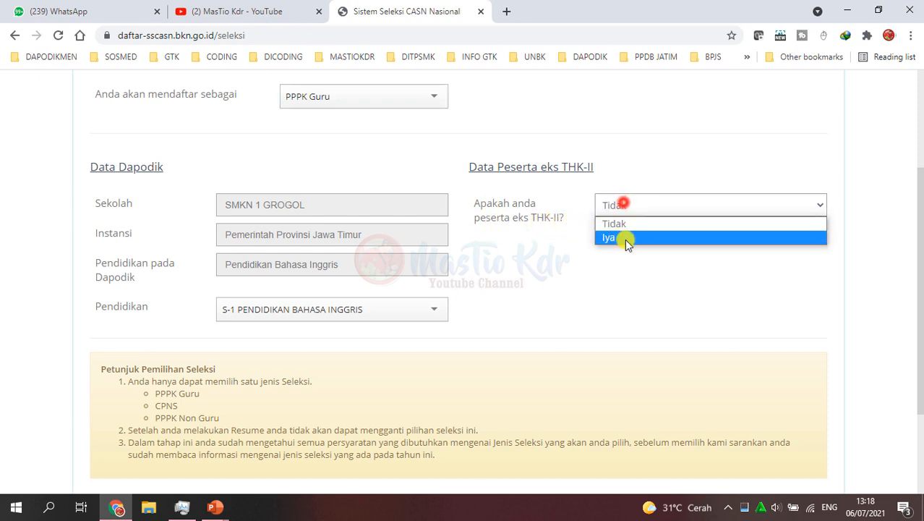
left_click(626, 226)
scroll(532, 355, "down", 2)
left_click(503, 416)
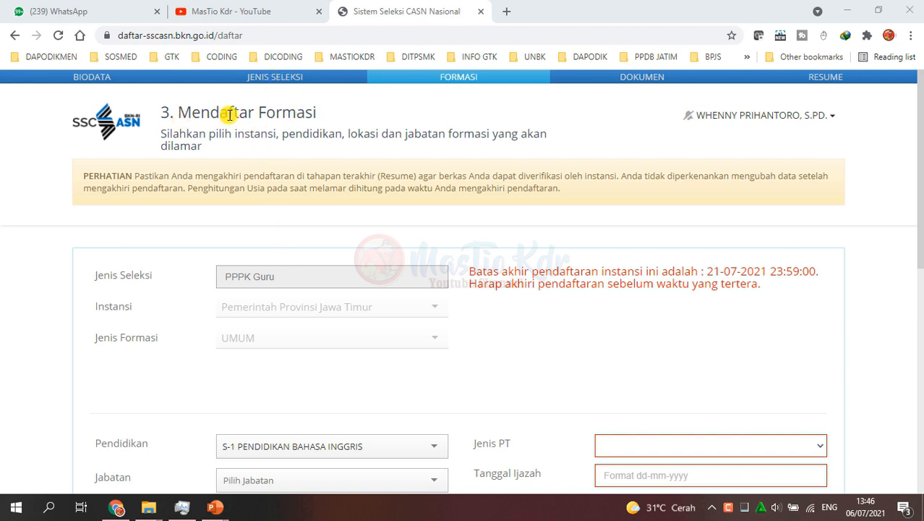
Step: Review the formation registration form and choose S-1 PENDIDIKAN BAHASA INGGRIS as the education
scroll(284, 217, "down", 1)
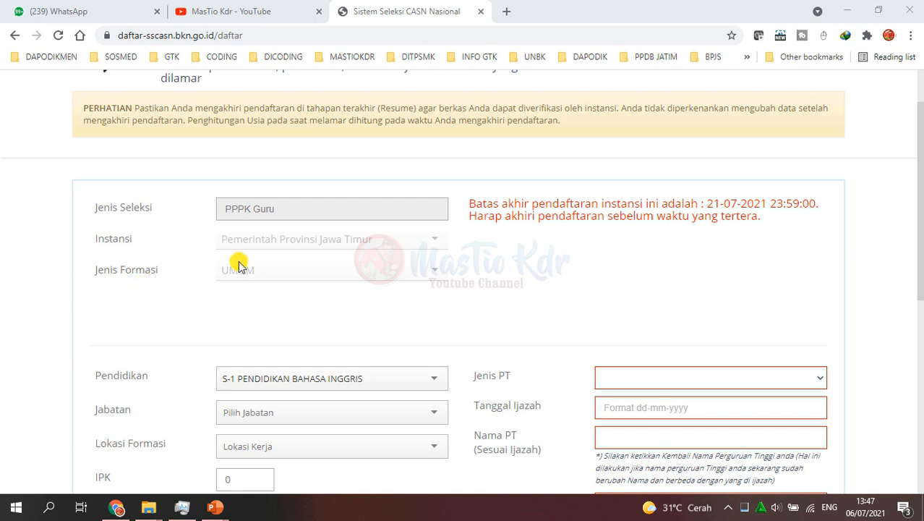
scroll(245, 264, "up", 1)
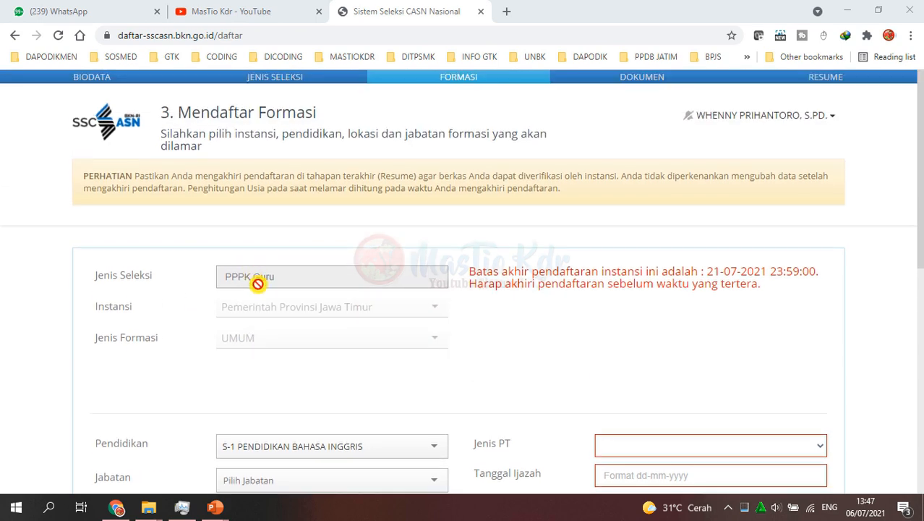
scroll(258, 283, "down", 2)
scroll(252, 262, "down", 1)
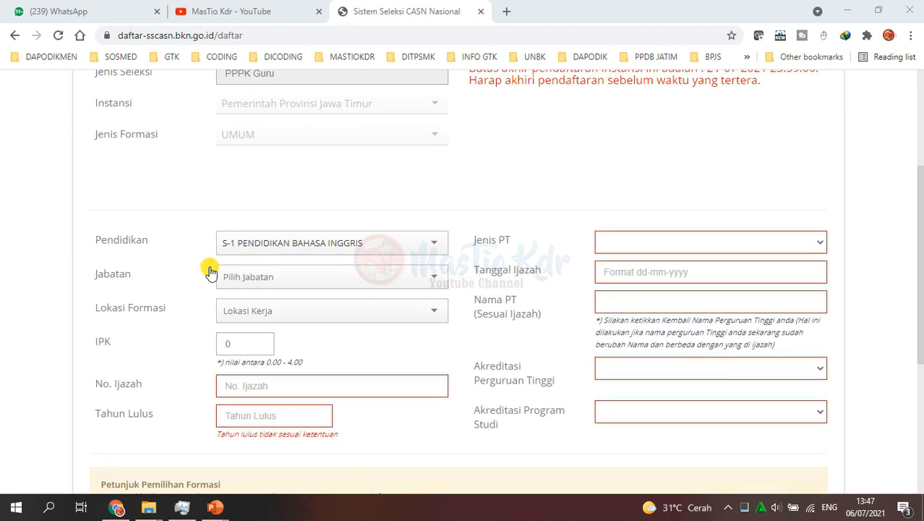
left_click(289, 253)
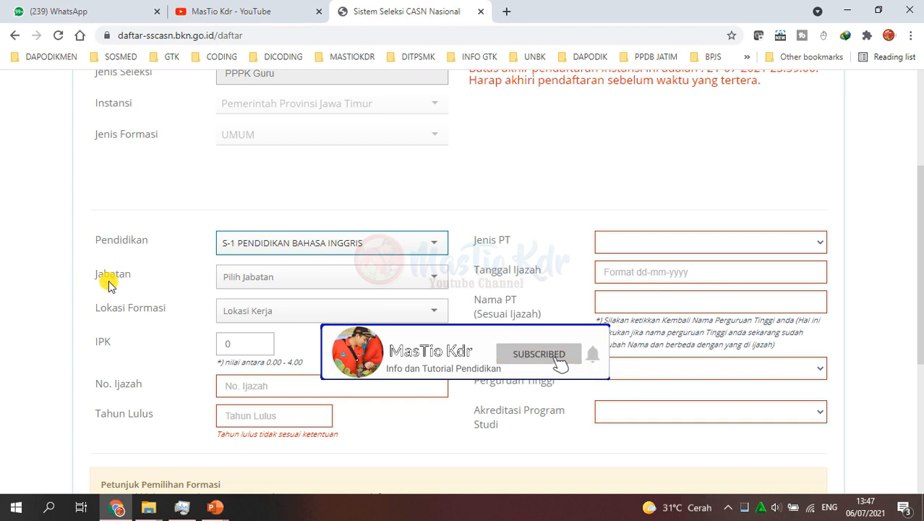
Step: Select AHLI PERTAMA - GURU BAHASA INGGRIS as the position in the formation form
left_click(281, 277)
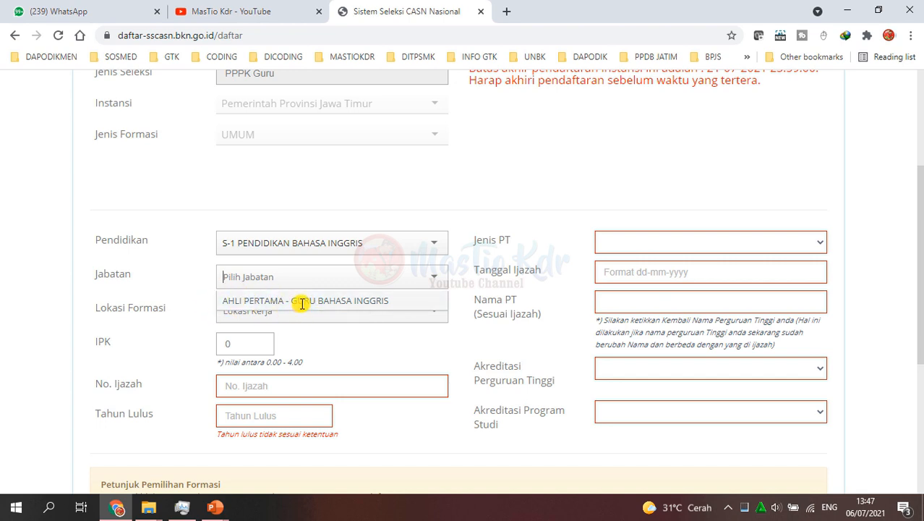
left_click(302, 302)
left_click(280, 277)
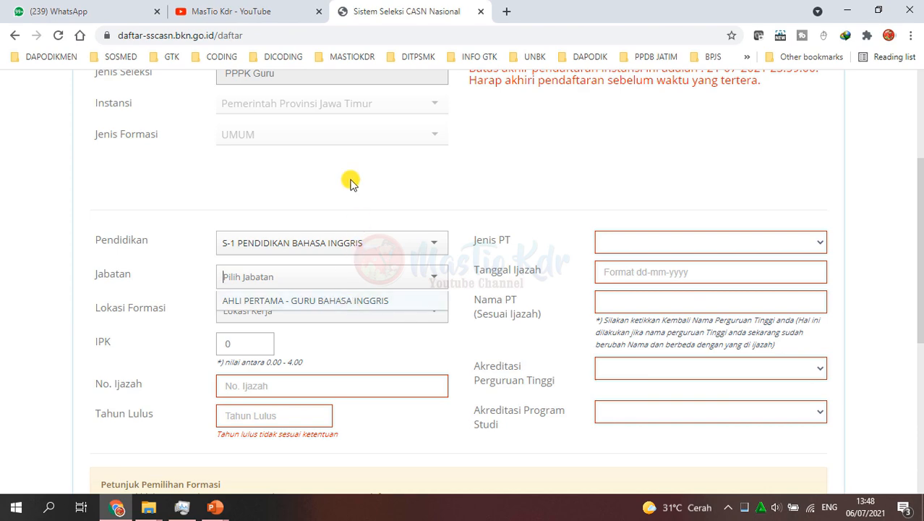
Step: Find the channel's video on S1 diploma and teaching certificate linearity, and return to the formation form
left_click(236, 9)
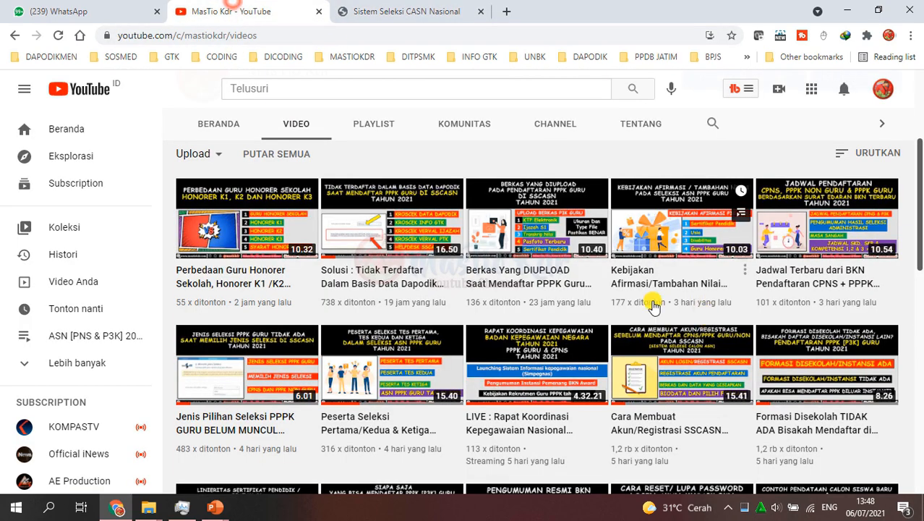
scroll(653, 307, "down", 2)
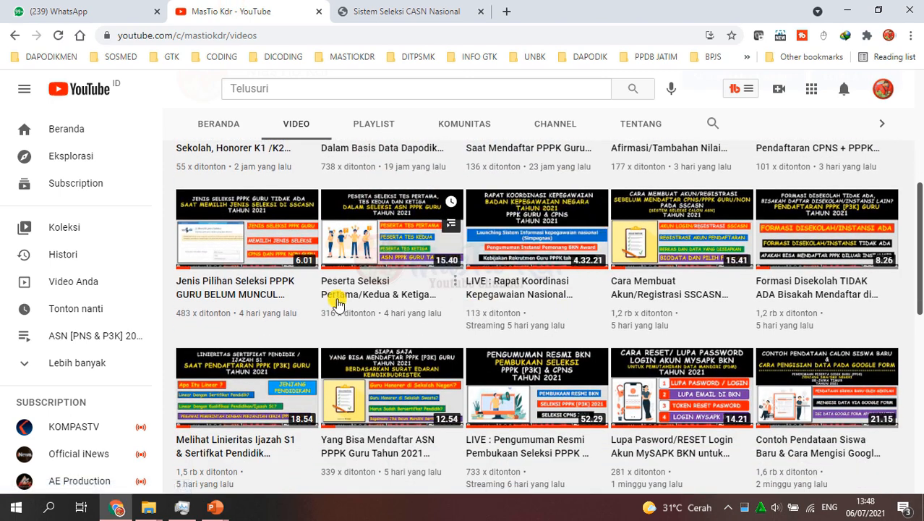
scroll(249, 316, "down", 2)
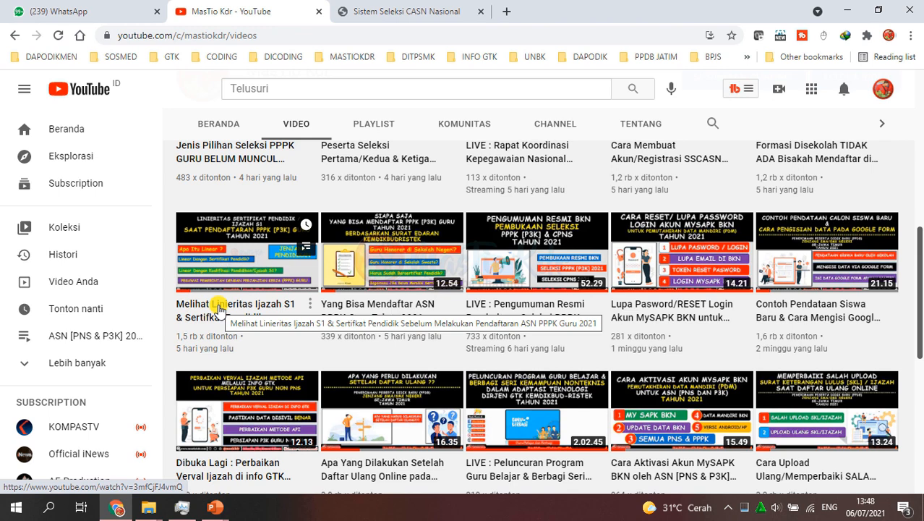
left_click(393, 11)
Step: Reselect AHLI PERTAMA - GURU BAHASA INGGRIS as the position in the formation form
left_click(317, 198)
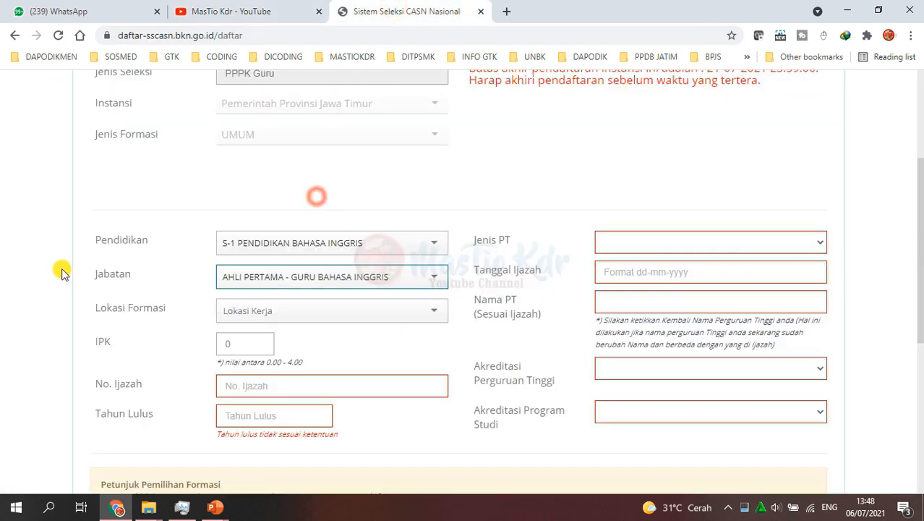
left_click(285, 276)
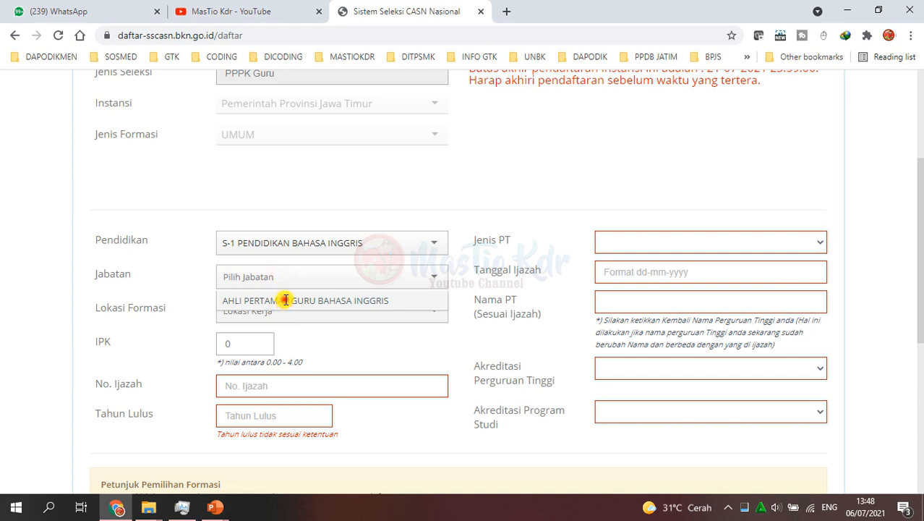
left_click(286, 300)
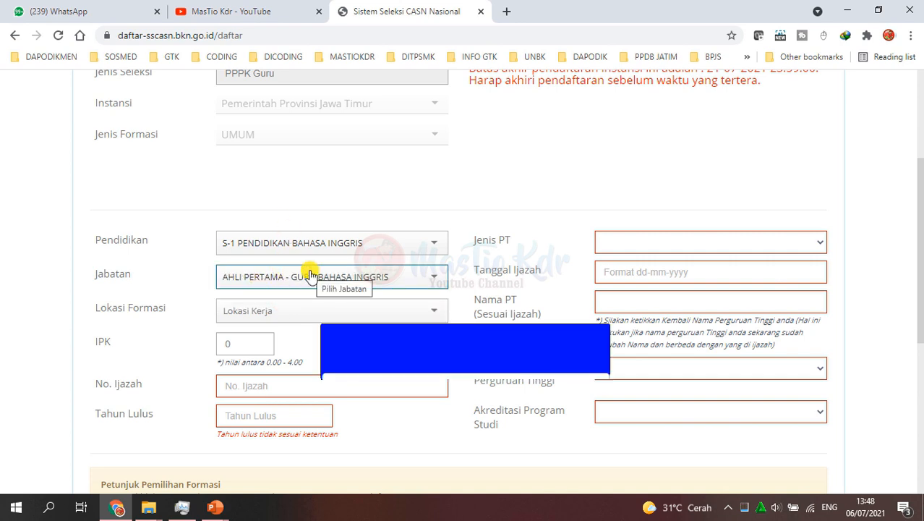
Step: Search the formation locations by the school number digits 697 and clear the search
left_click(232, 313)
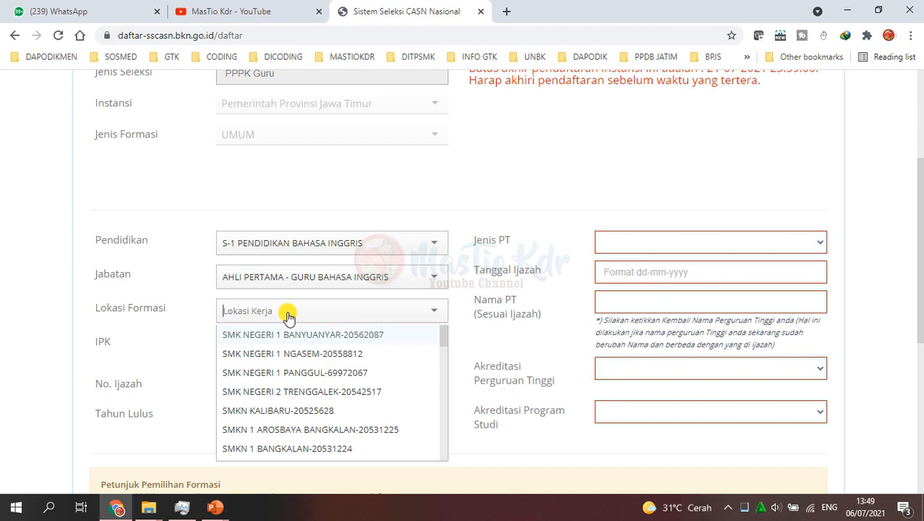
type("69")
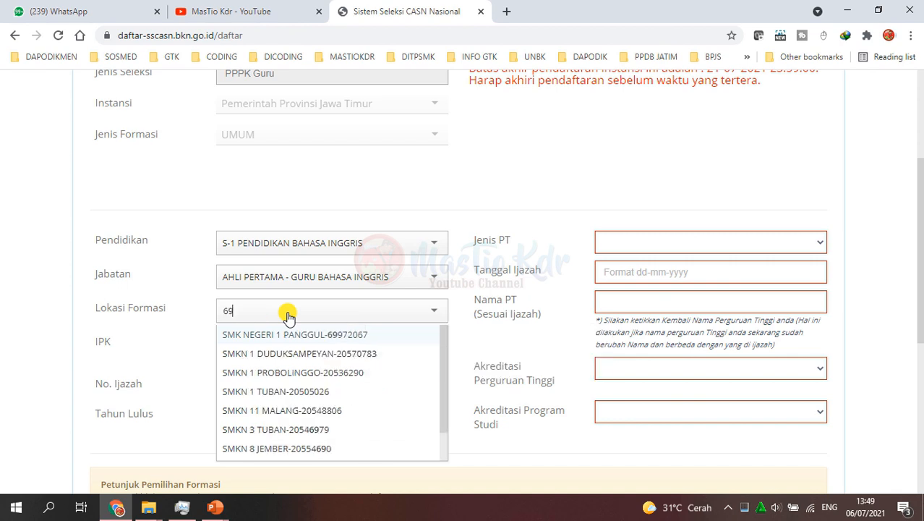
type("7")
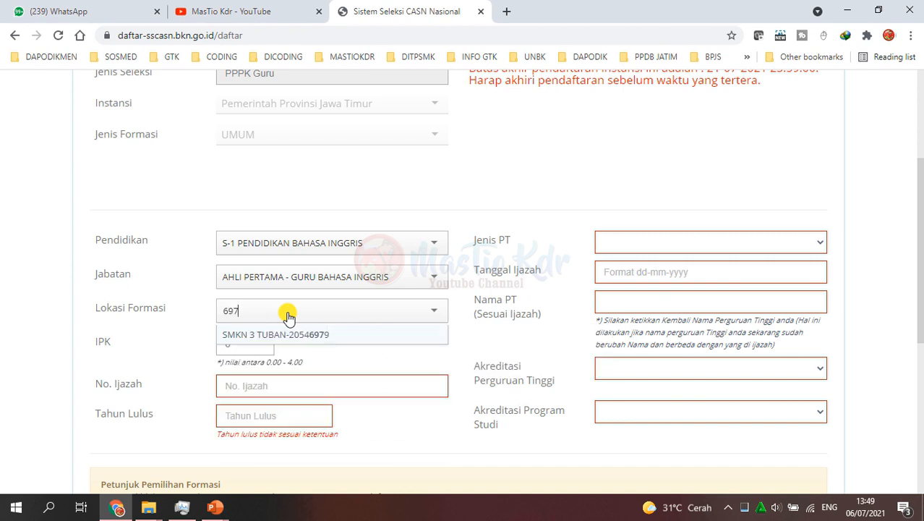
key("BackSpace")
key("BackSpace")
key("BackSpace")
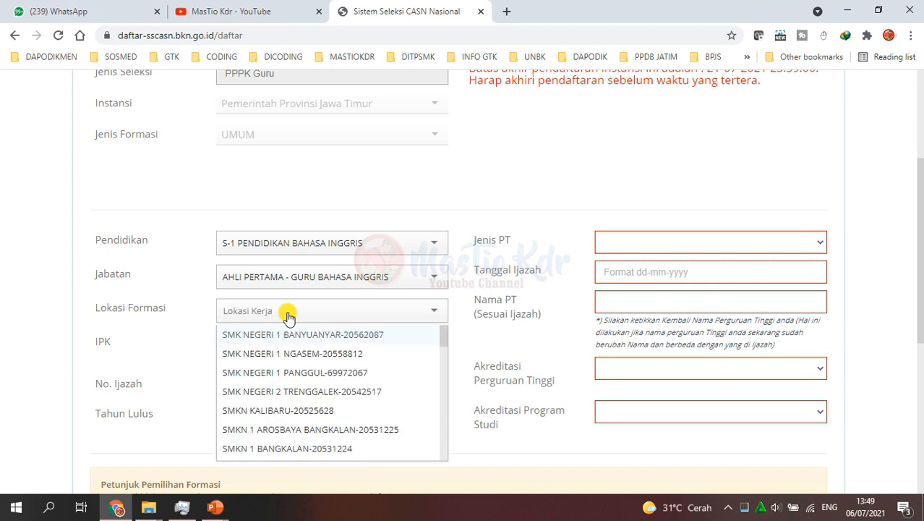
Step: Search the formation locations for "smkn 1 g" and reset the list to show all schools
type("smkn 1 g")
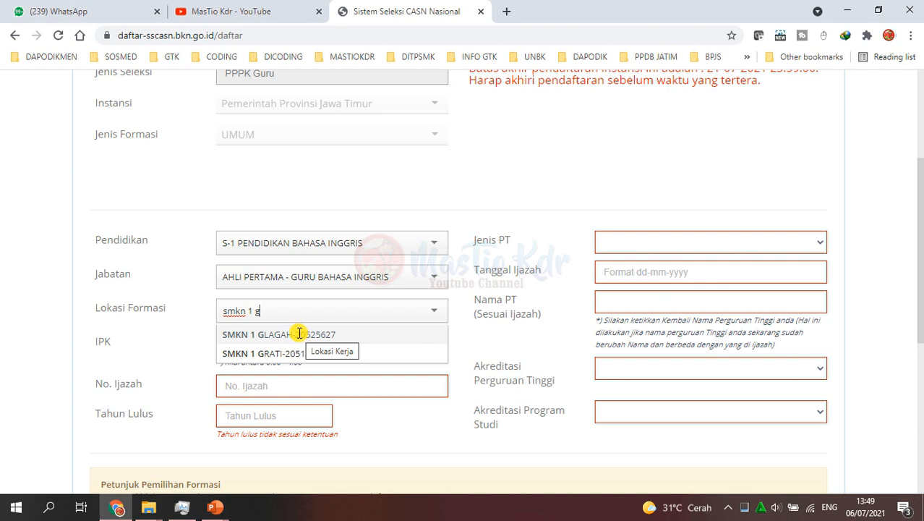
left_click(279, 314)
left_click(283, 312)
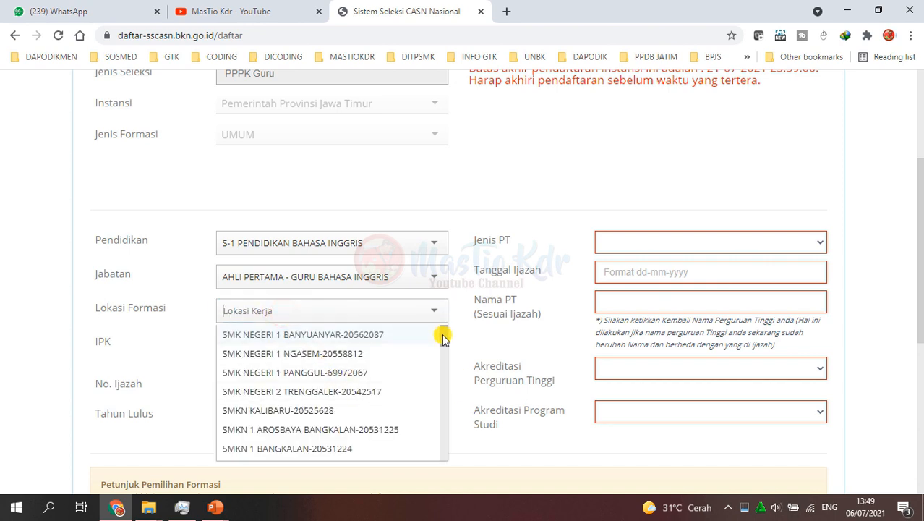
Step: Examine the complete list of schools offered as formation locations for the English teacher position
scroll(310, 382, "down", 1)
scroll(318, 361, "up", 1)
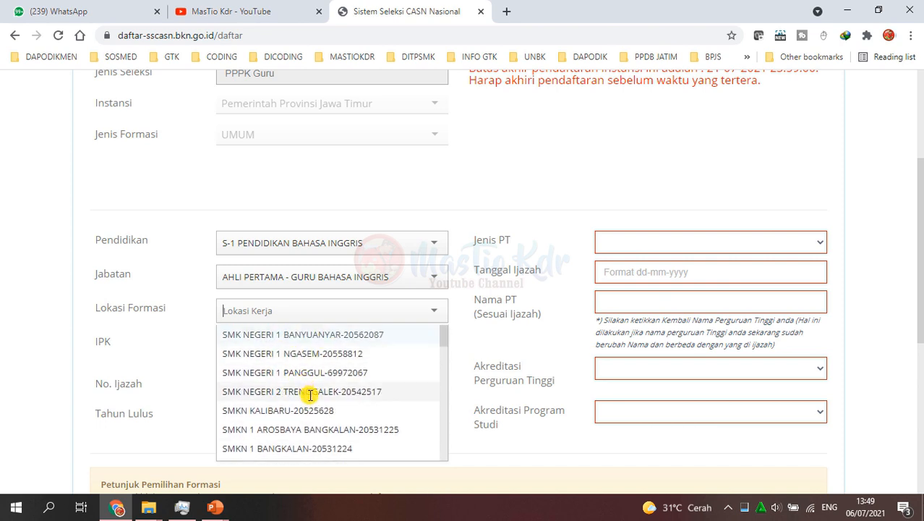
scroll(309, 394, "down", 1)
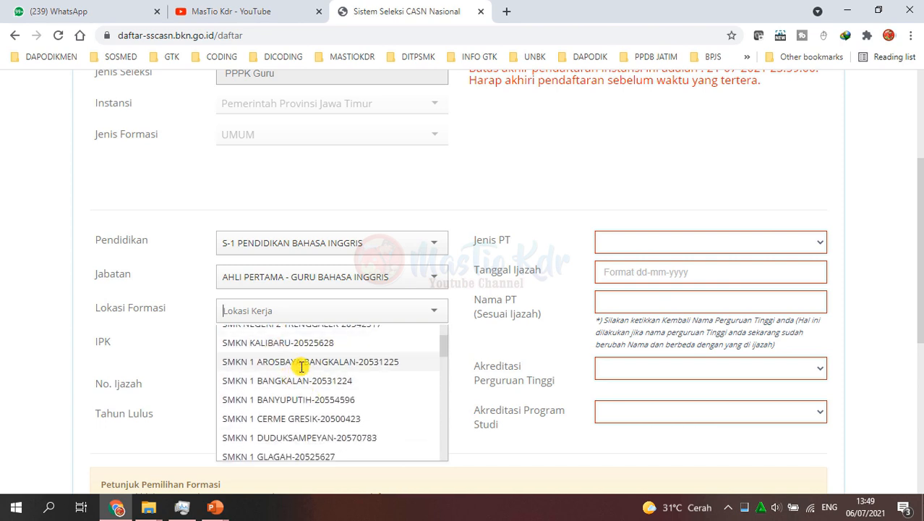
scroll(300, 409, "down", 2)
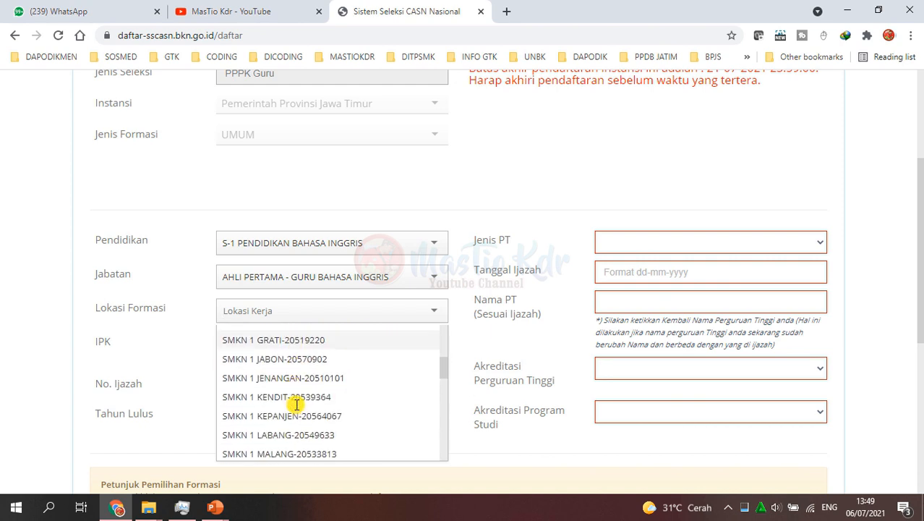
scroll(296, 405, "down", 1)
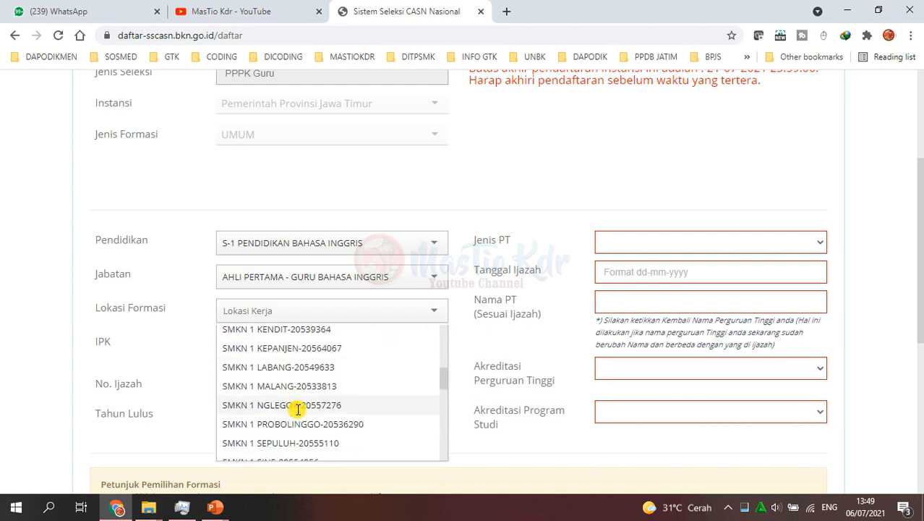
scroll(298, 408, "down", 2)
scroll(302, 409, "down", 2)
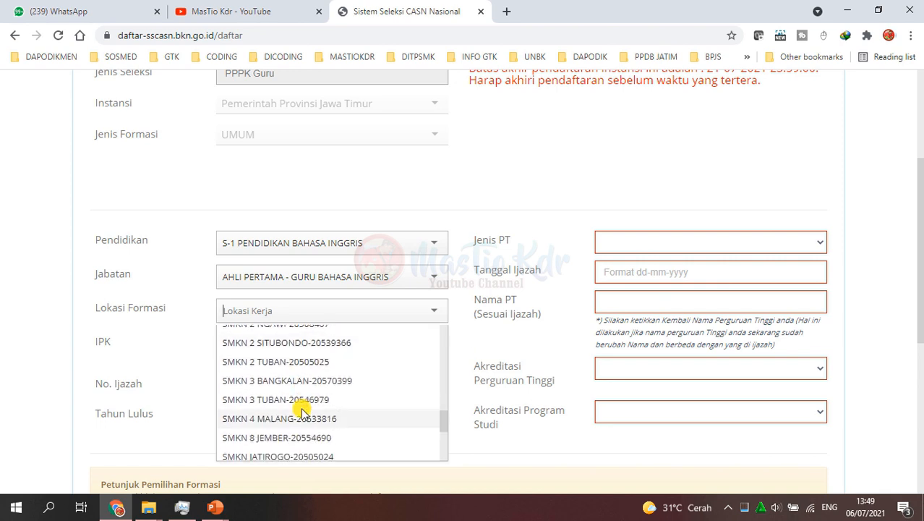
scroll(302, 410, "down", 3)
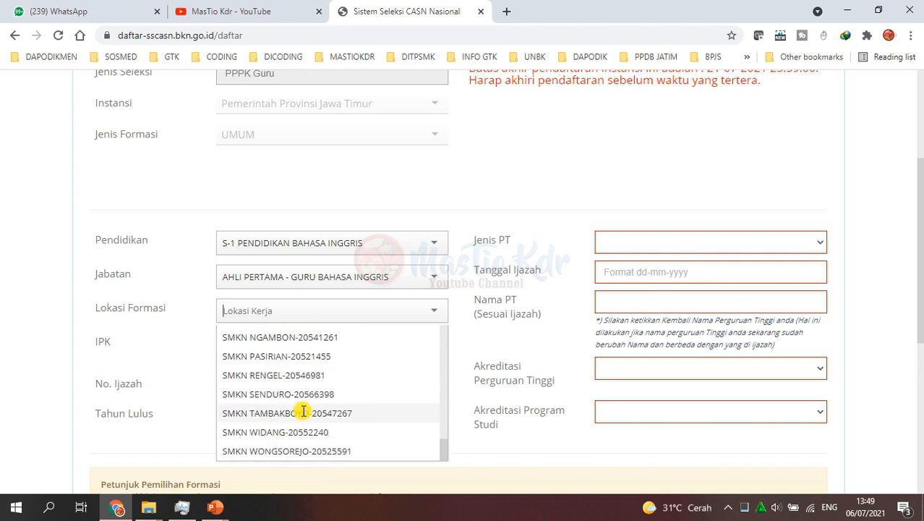
scroll(304, 410, "up", 4)
scroll(304, 411, "up", 5)
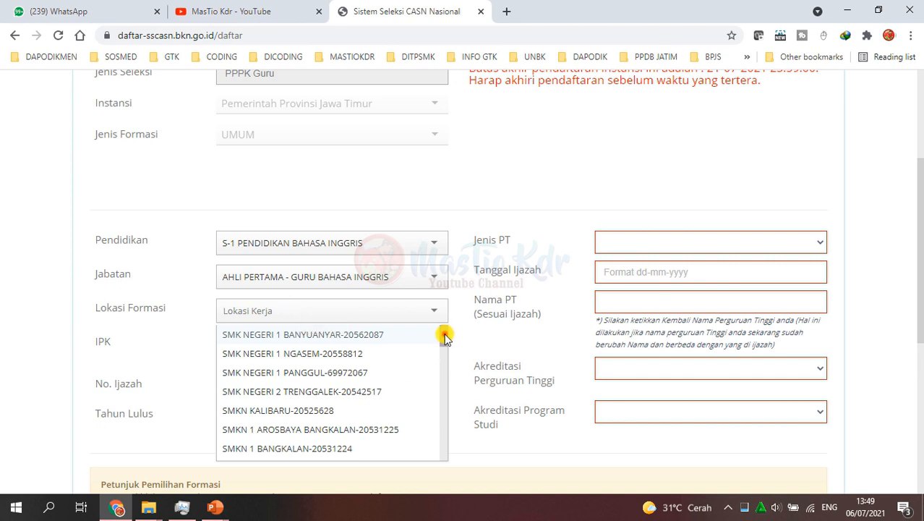
left_click_drag(443, 334, 450, 448)
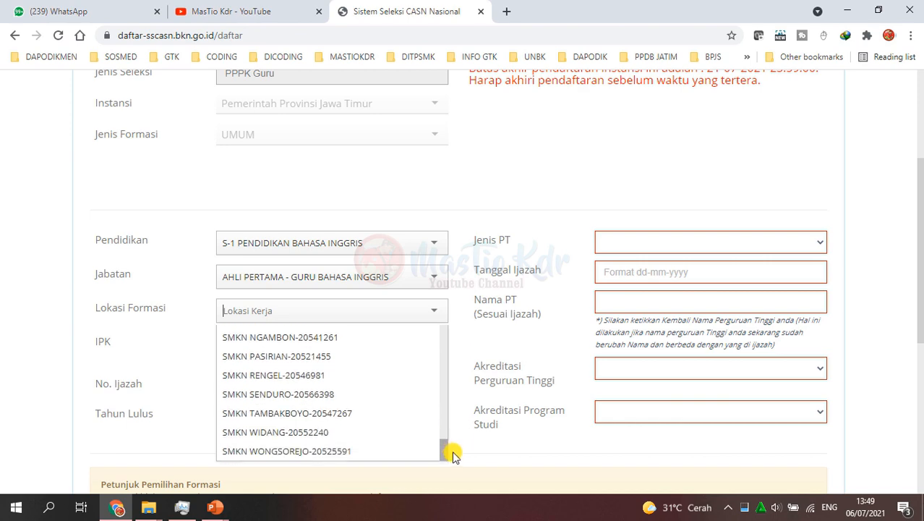
scroll(289, 394, "down", 2)
scroll(296, 347, "up", 10)
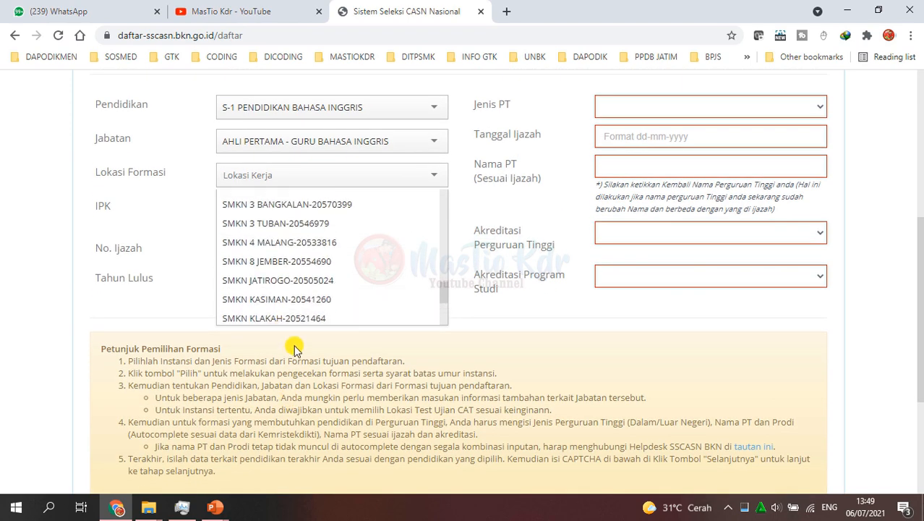
scroll(296, 283, "up", 10)
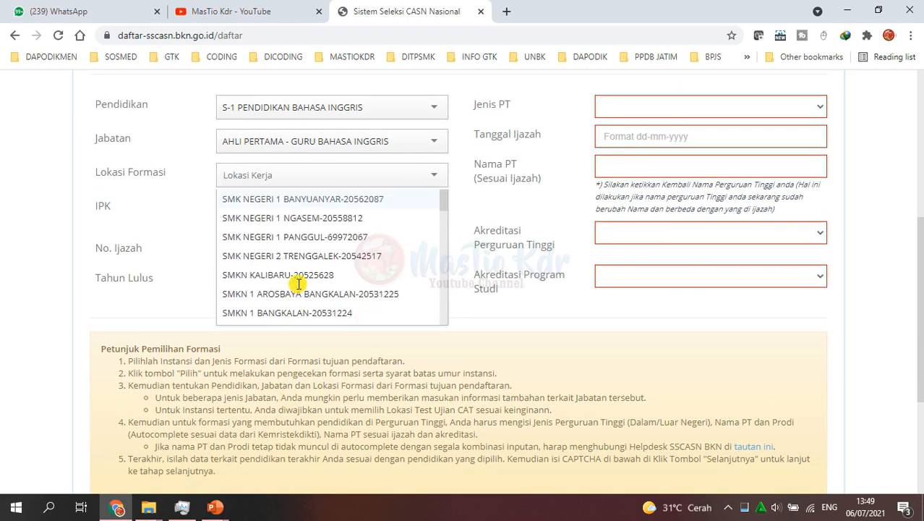
scroll(444, 260, "up", 2)
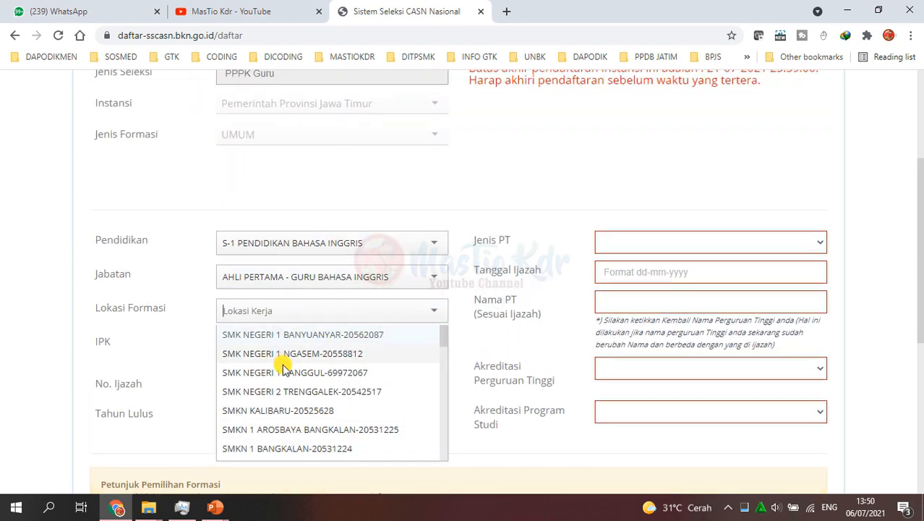
Step: Search the formation locations for "sma" and bring back the full school list
left_click(272, 311)
type("s")
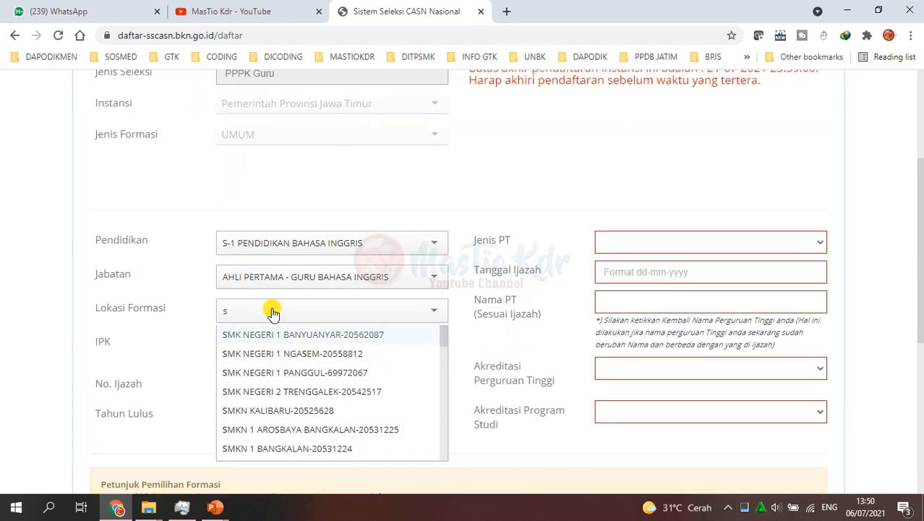
type("ma")
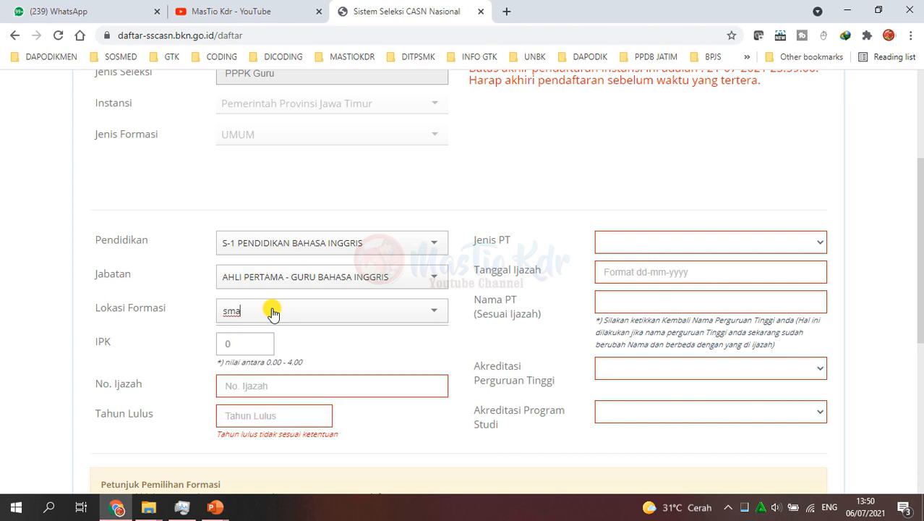
left_click(272, 311)
left_click(274, 311)
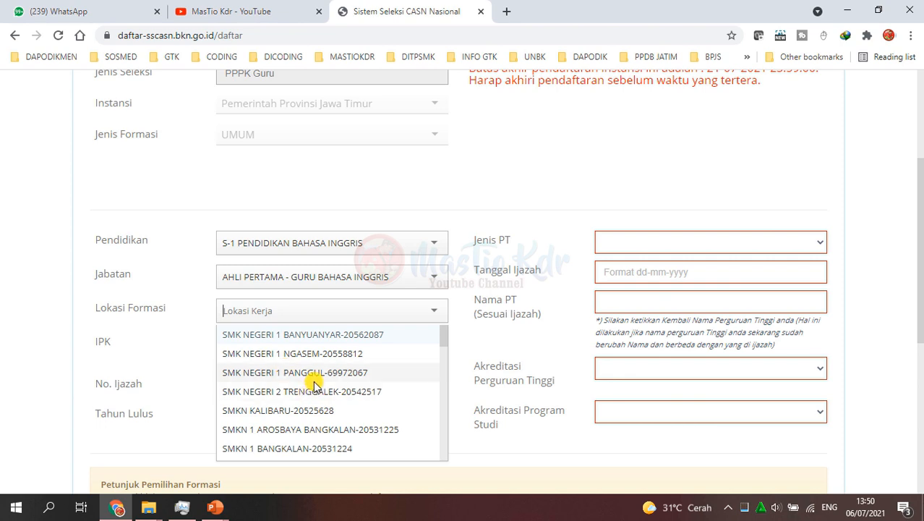
Step: Look through the available schools and select SMK NEGERI 1 NGASEM-20558812 as the formation location
scroll(310, 383, "down", 10)
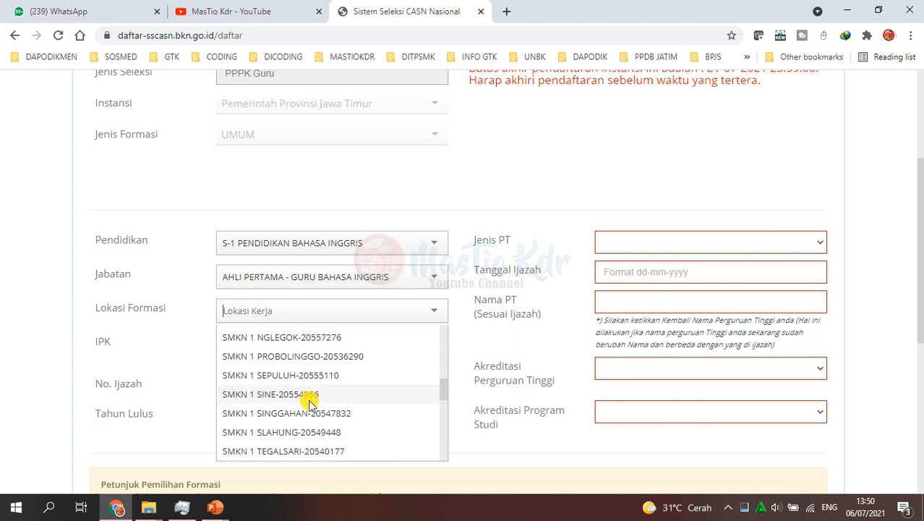
scroll(309, 403, "up", 10)
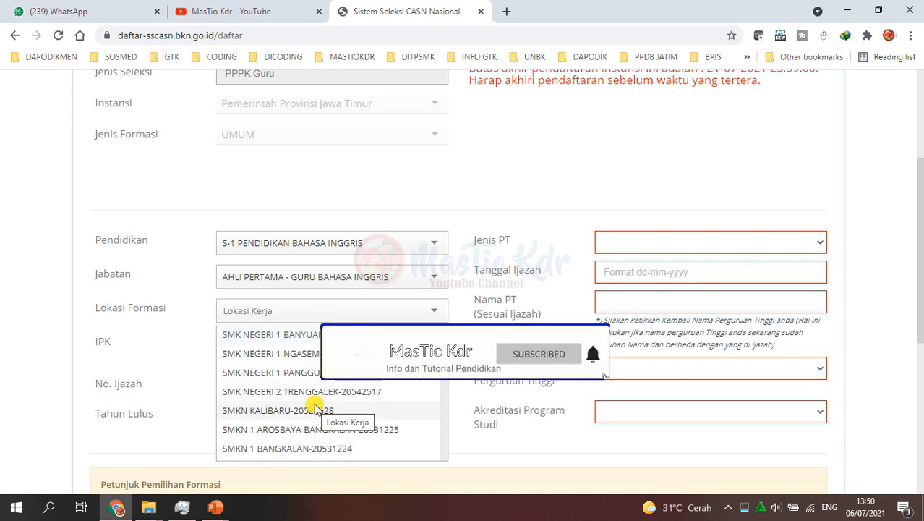
scroll(309, 401, "down", 10)
scroll(304, 395, "down", 10)
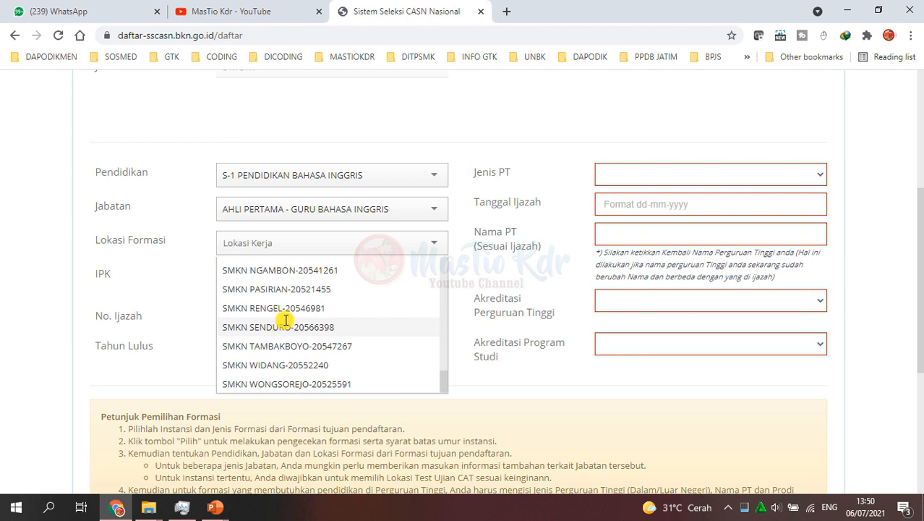
scroll(285, 321, "up", 2)
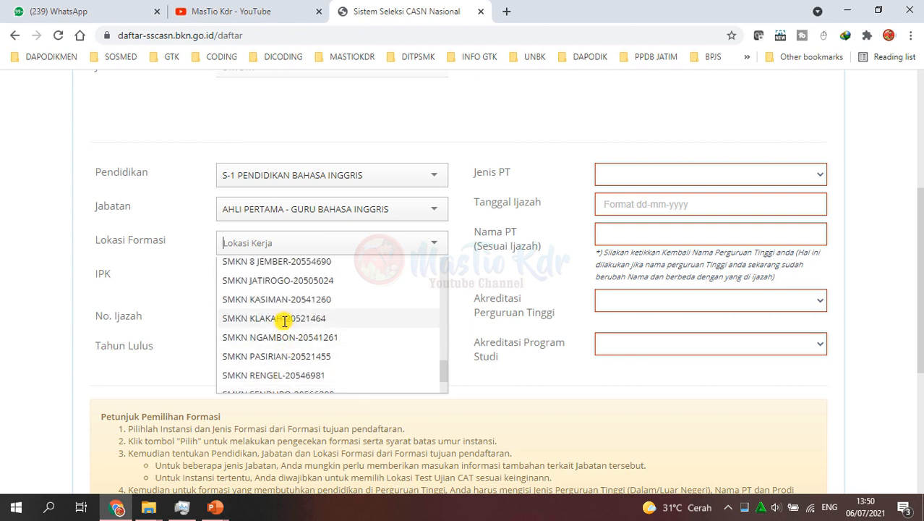
scroll(285, 321, "up", 2)
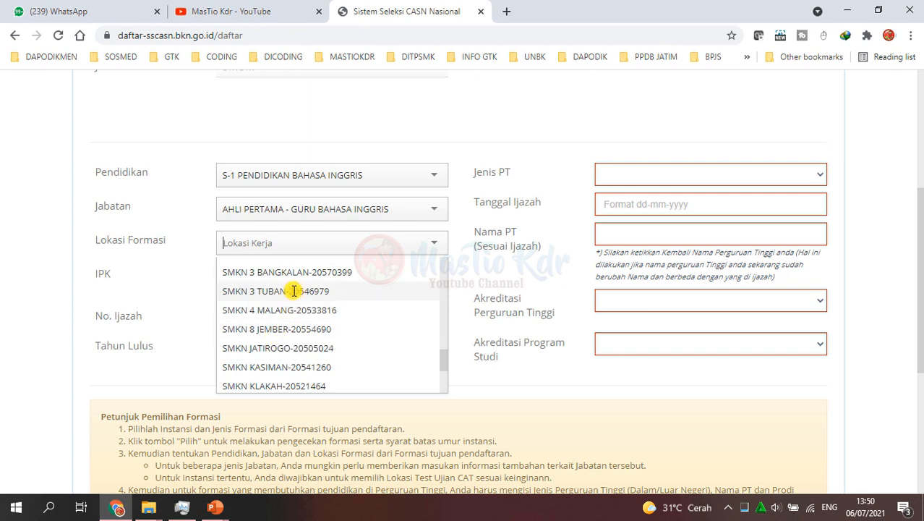
scroll(295, 292, "up", 8)
scroll(295, 307, "up", 3)
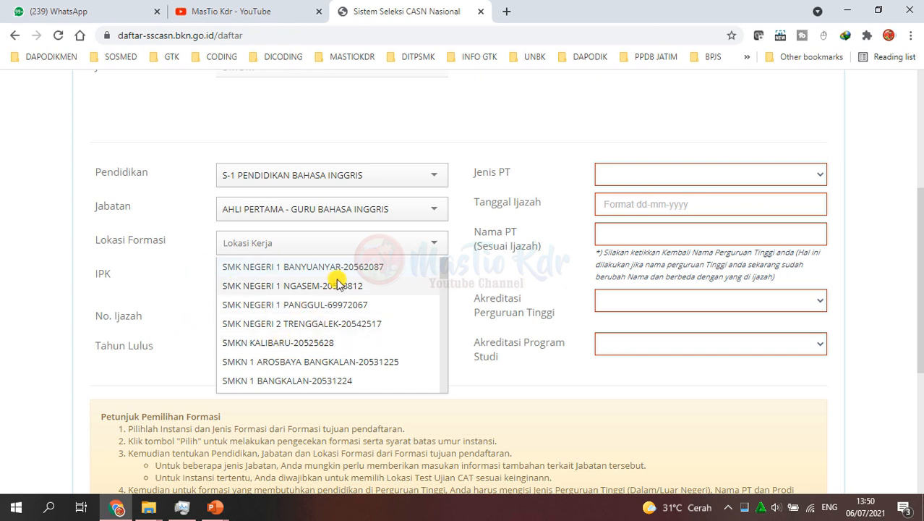
left_click(310, 286)
Step: Review the remaining formation form fields, the selection instructions, the CAPTCHA and the registration stages
scroll(311, 327, "up", 1)
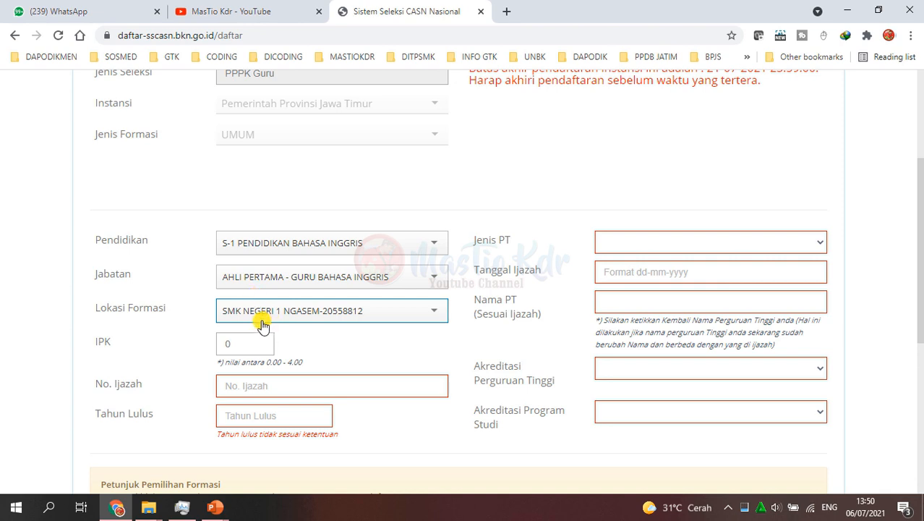
scroll(283, 315, "up", 1)
scroll(283, 314, "down", 1)
scroll(634, 251, "down", 5)
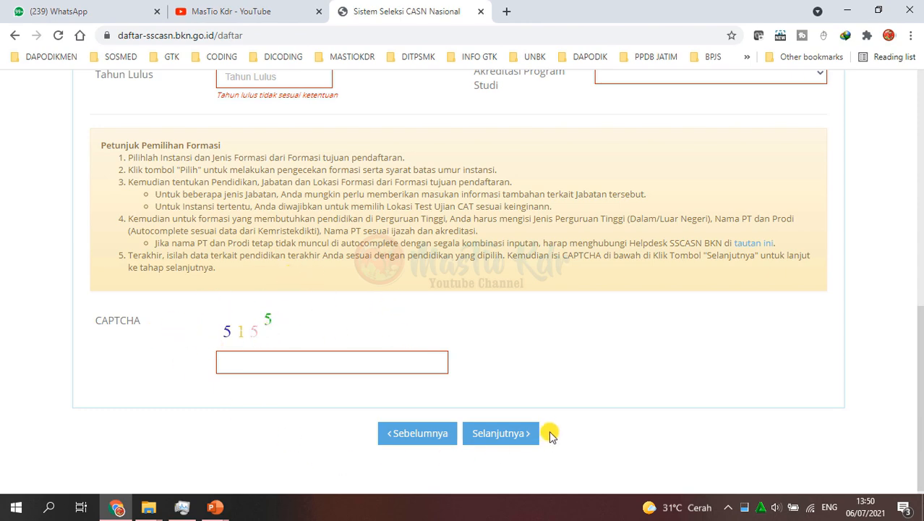
scroll(489, 279, "up", 8)
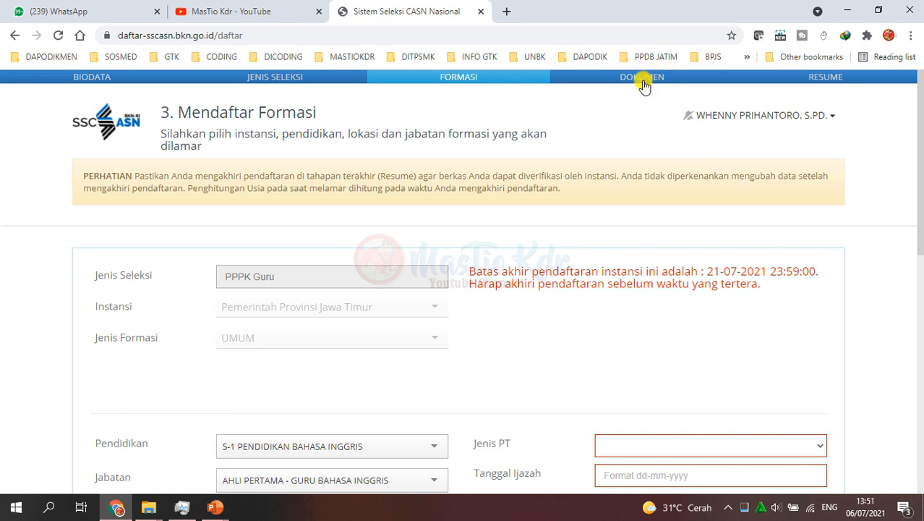
Step: Find the channel's YouTube video on files to upload when registering for PPPK Guru, and return to the formation form
left_click(286, 9)
scroll(427, 271, "up", 3)
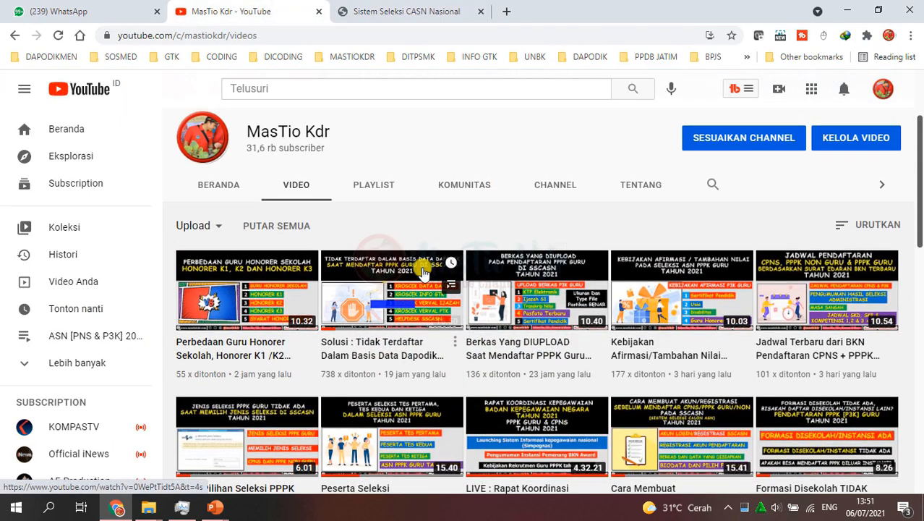
scroll(441, 274, "down", 3)
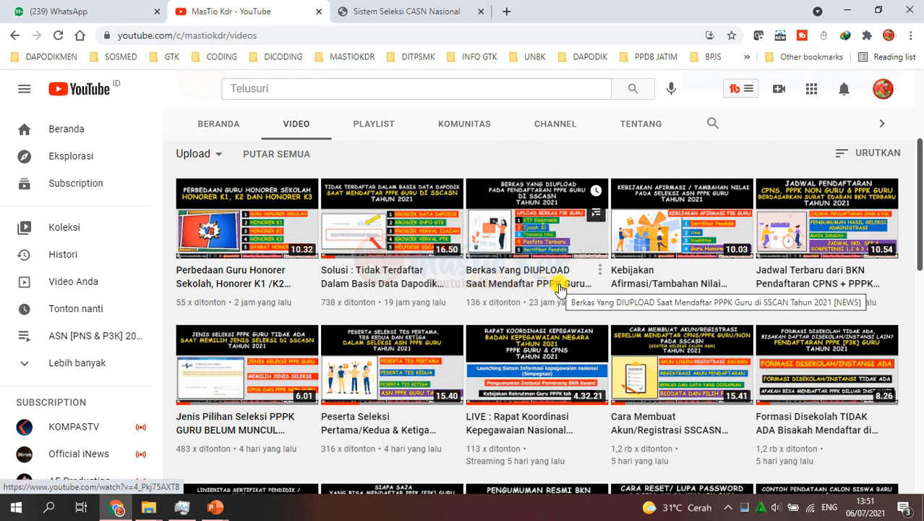
left_click(403, 16)
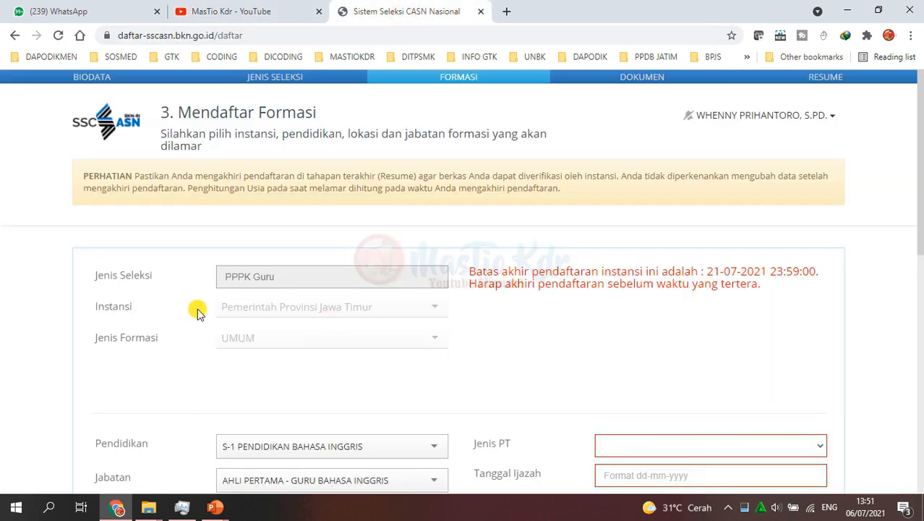
Step: Check the chosen formation details and switch to the PowerPoint slide about choosing a formation at another school
scroll(198, 309, "down", 1)
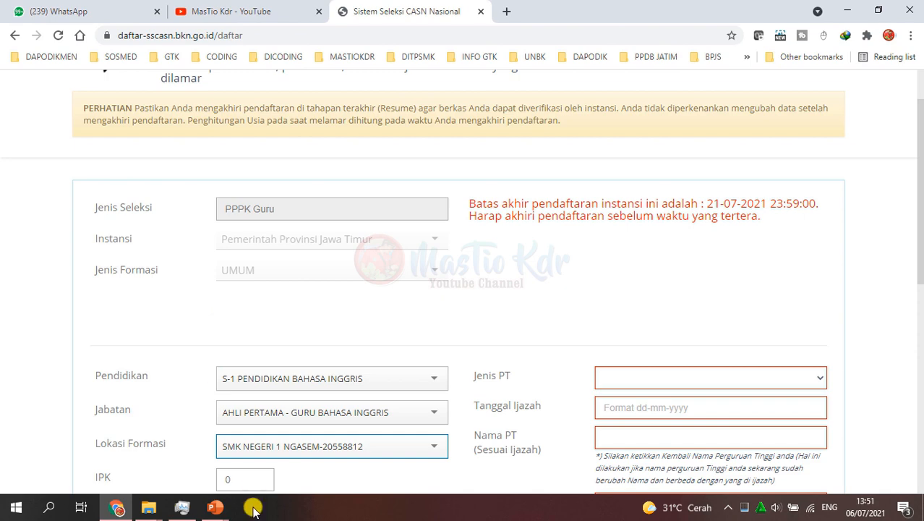
mouse_move(217, 507)
left_click(297, 442)
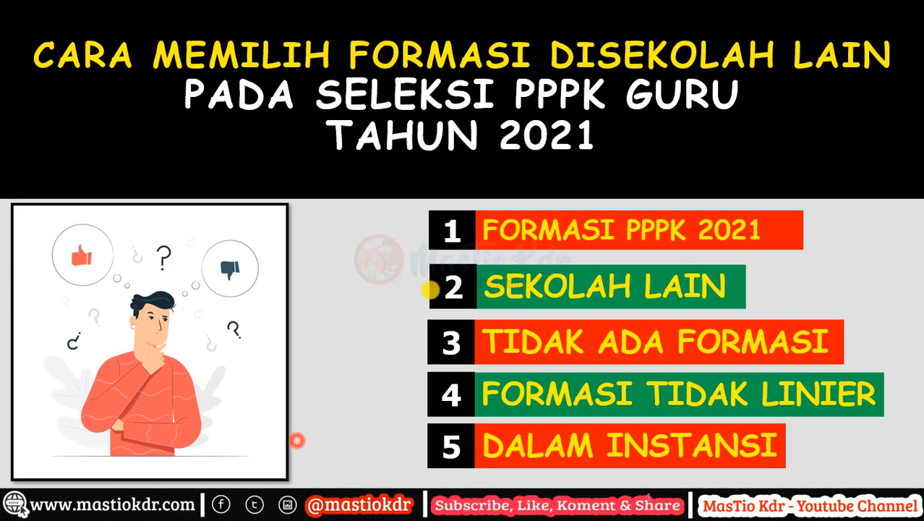